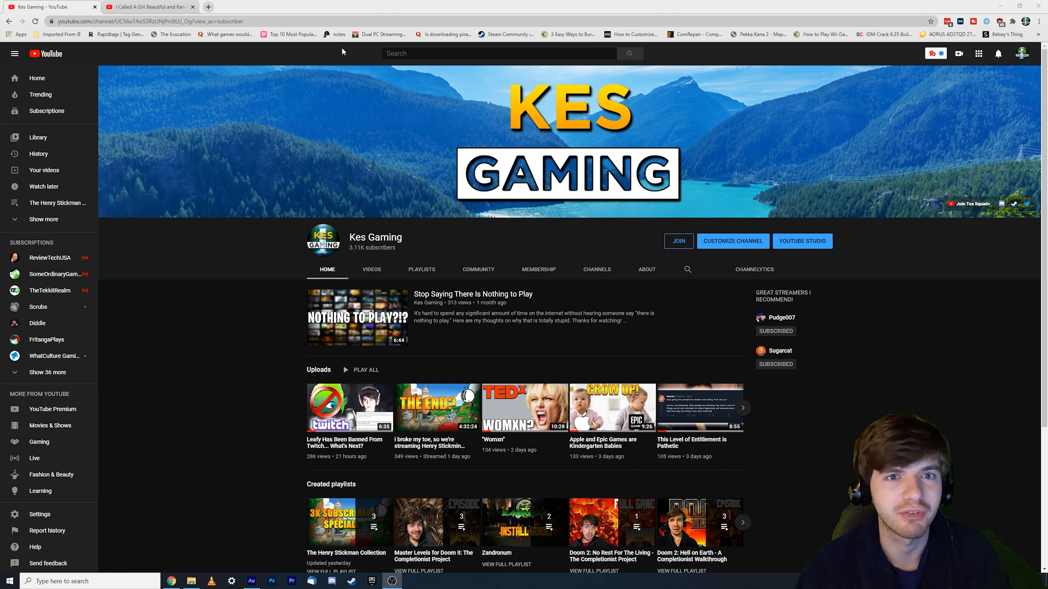
Open a new browser tab
{"action": "left_click", "coordinate": [208, 7]}
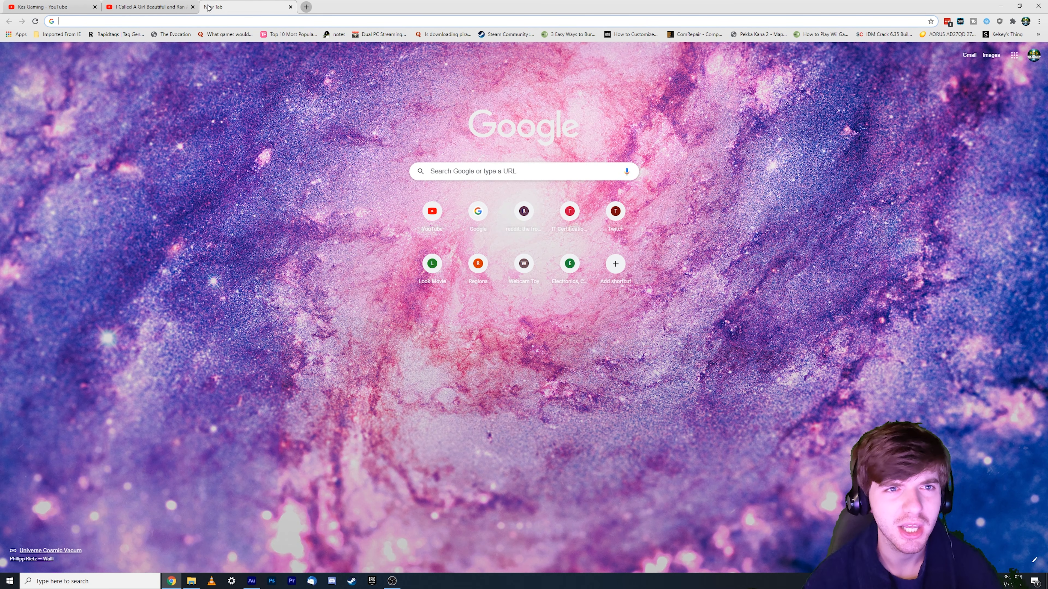
{"action": "left_click", "coordinate": [217, 20]}
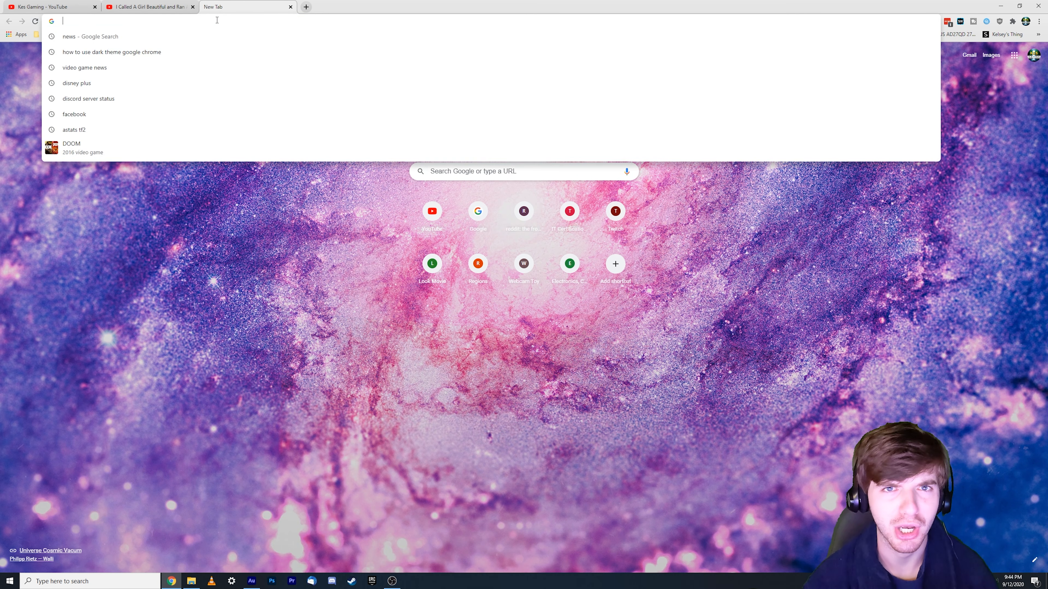
{"action": "left_click", "coordinate": [207, 197]}
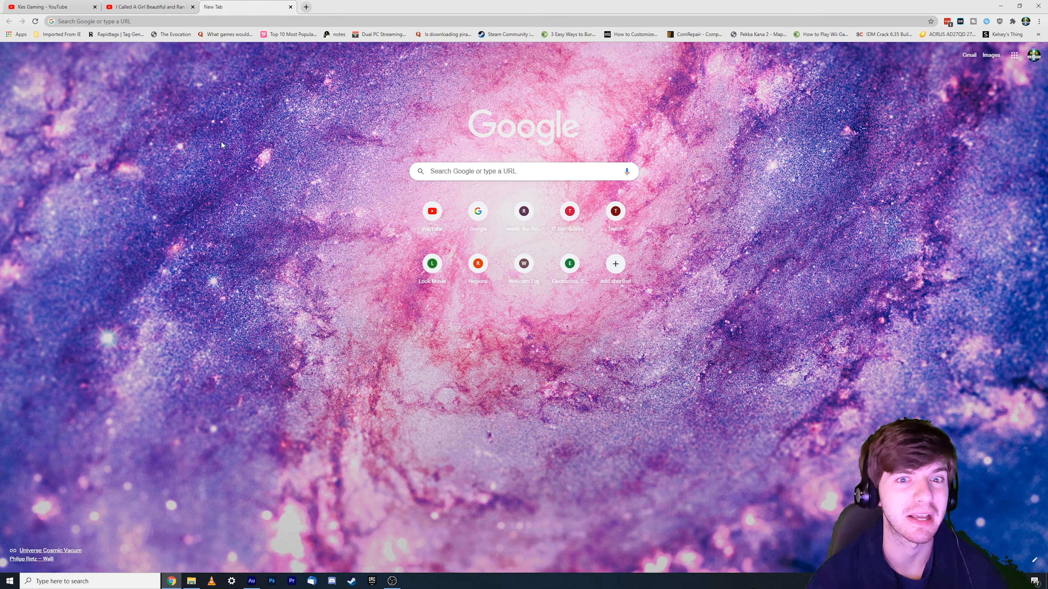
{"action": "left_click", "coordinate": [254, 23]}
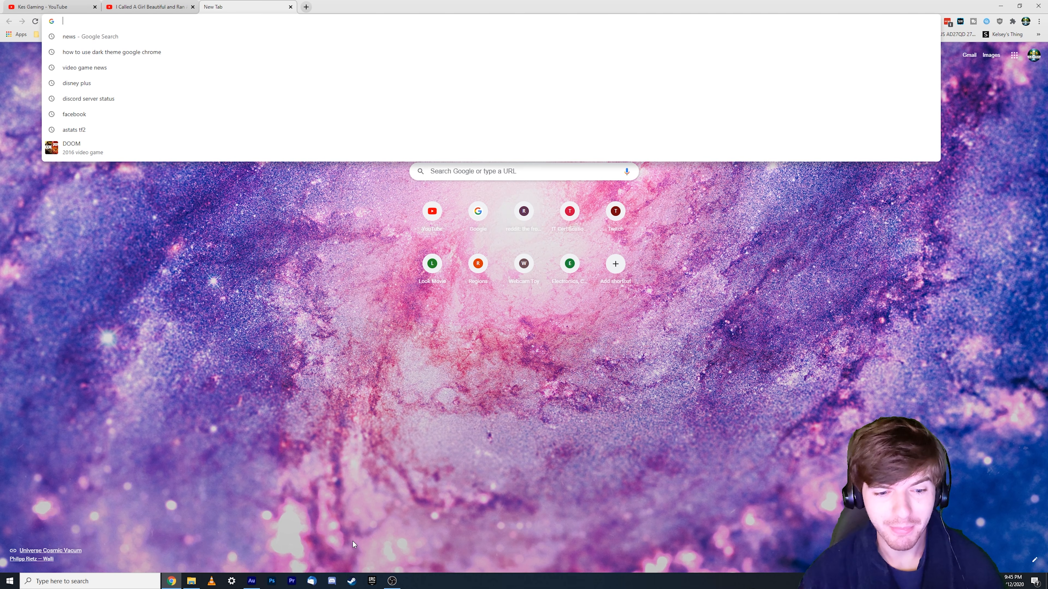
{"action": "left_click", "coordinate": [351, 580]}
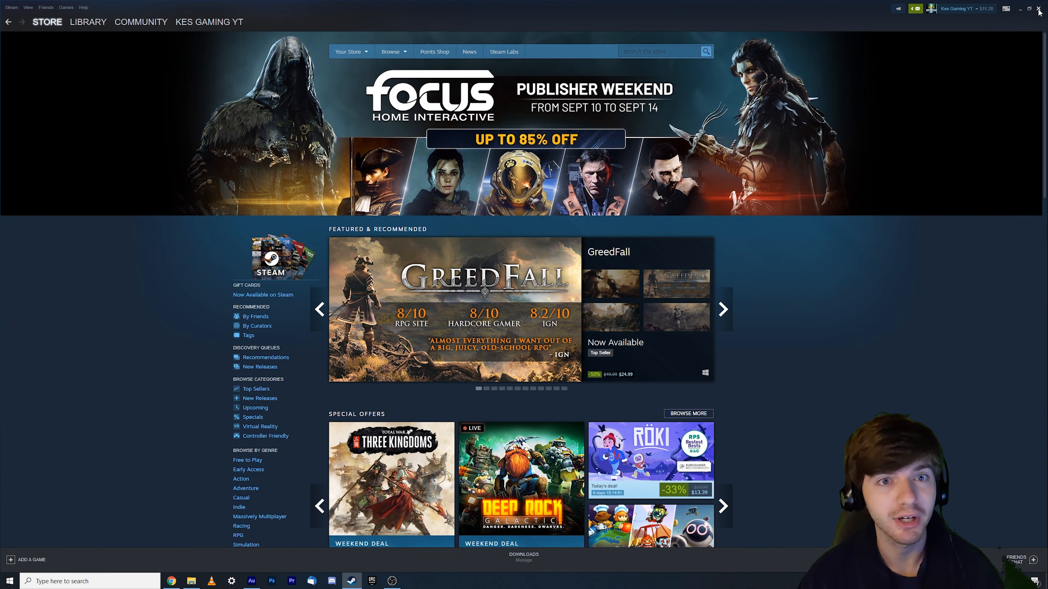
{"action": "left_click", "coordinate": [1038, 9]}
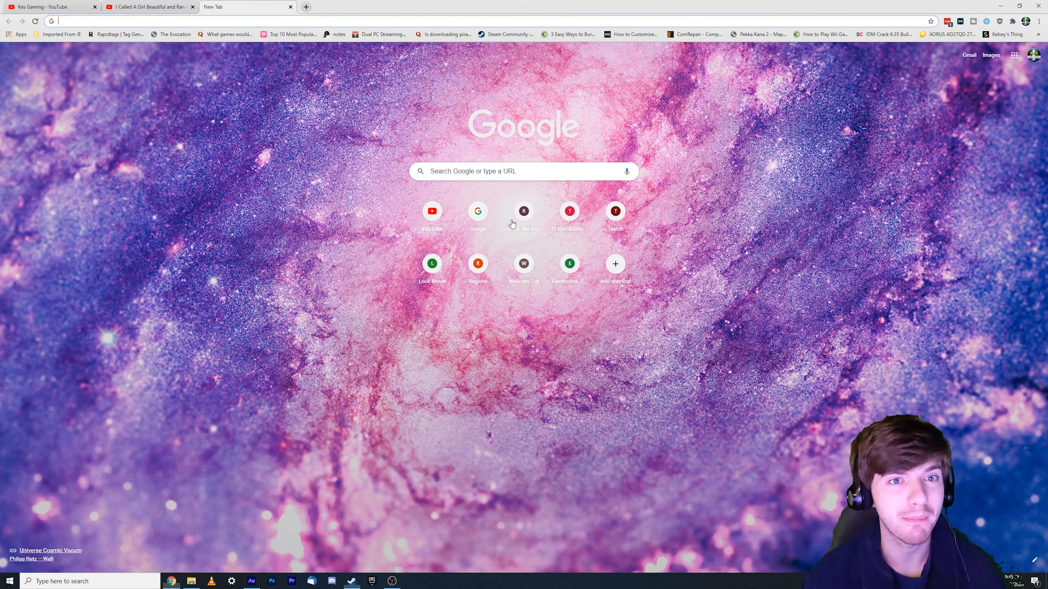
Search the web for "maximum doom archive.org" and open the Internet Archive page for Maximum Doom
{"action": "left_click", "coordinate": [205, 20]}
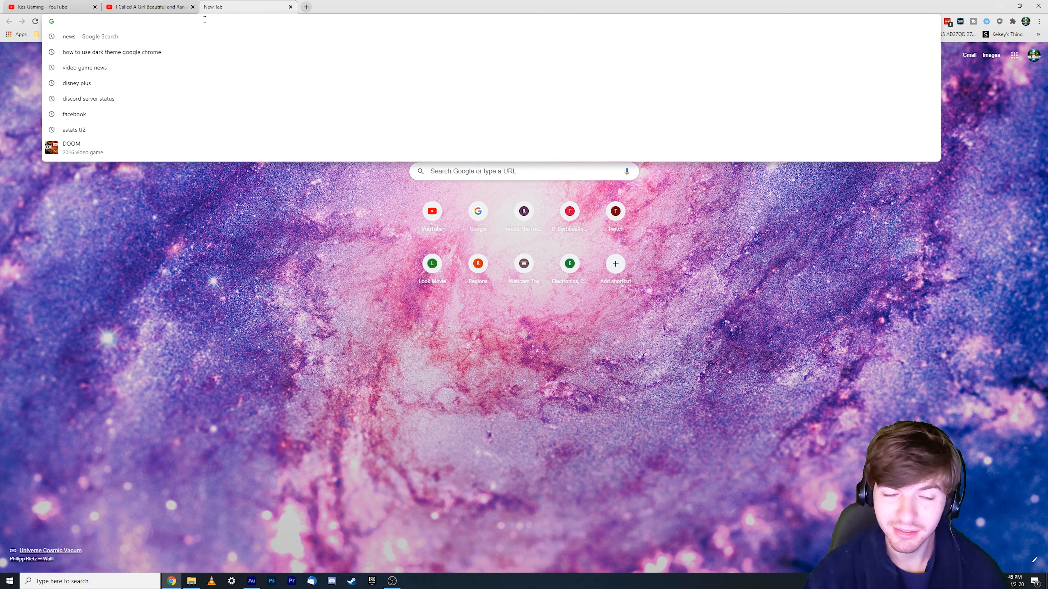
{"action": "type", "text": "maximm"}
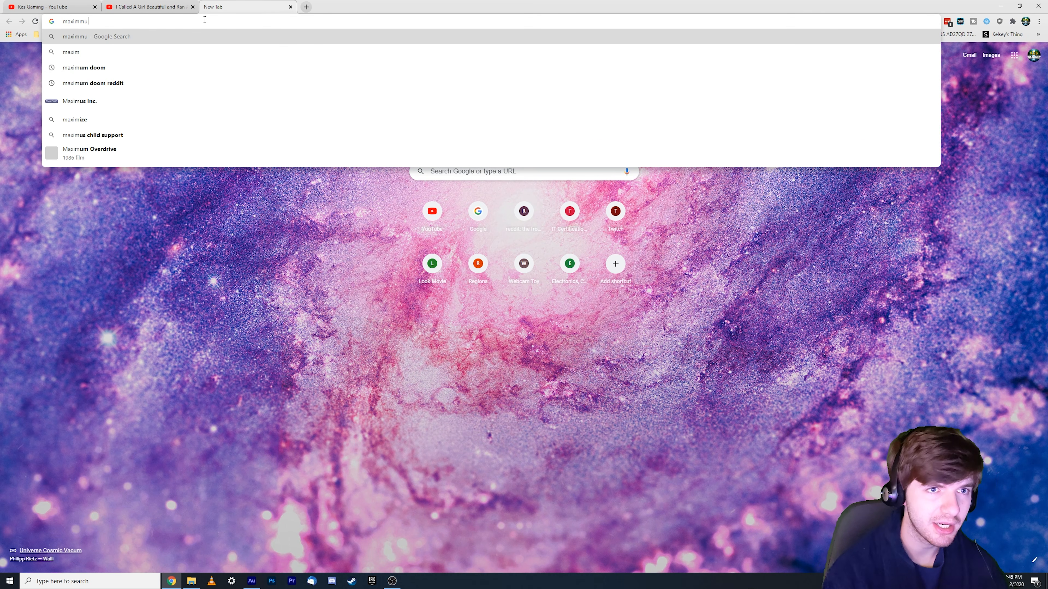
{"action": "key", "text": "BackSpace"}
{"action": "type", "text": "um doom"}
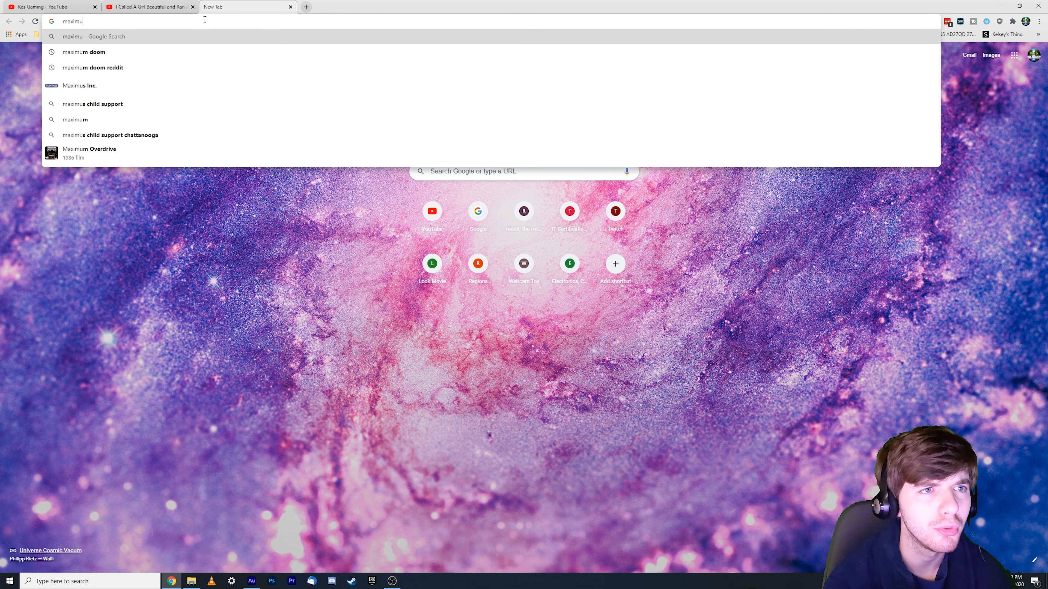
{"action": "type", "text": " archive.org"}
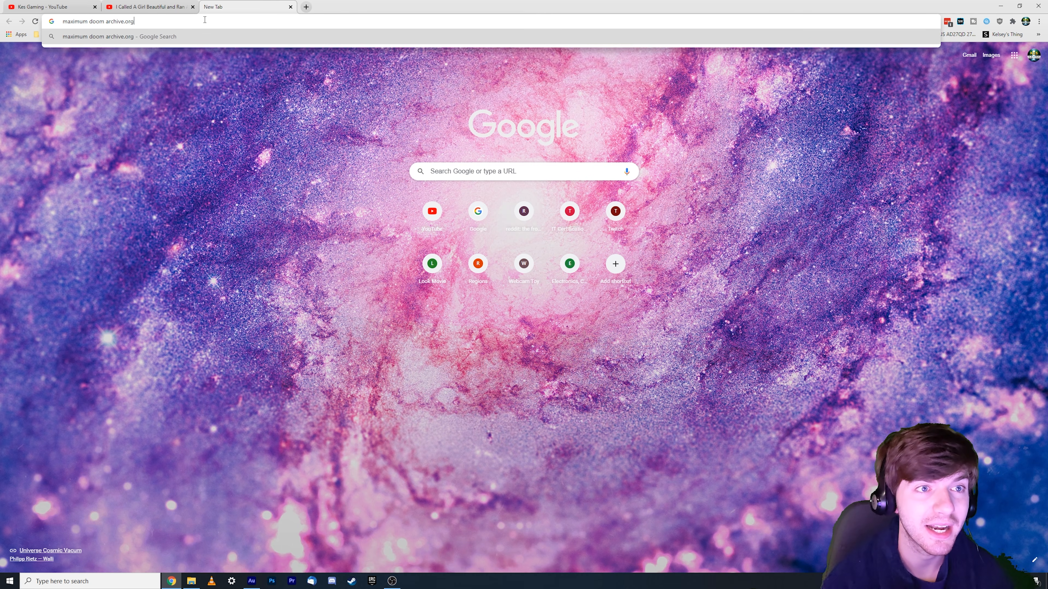
{"action": "key", "text": "Return"}
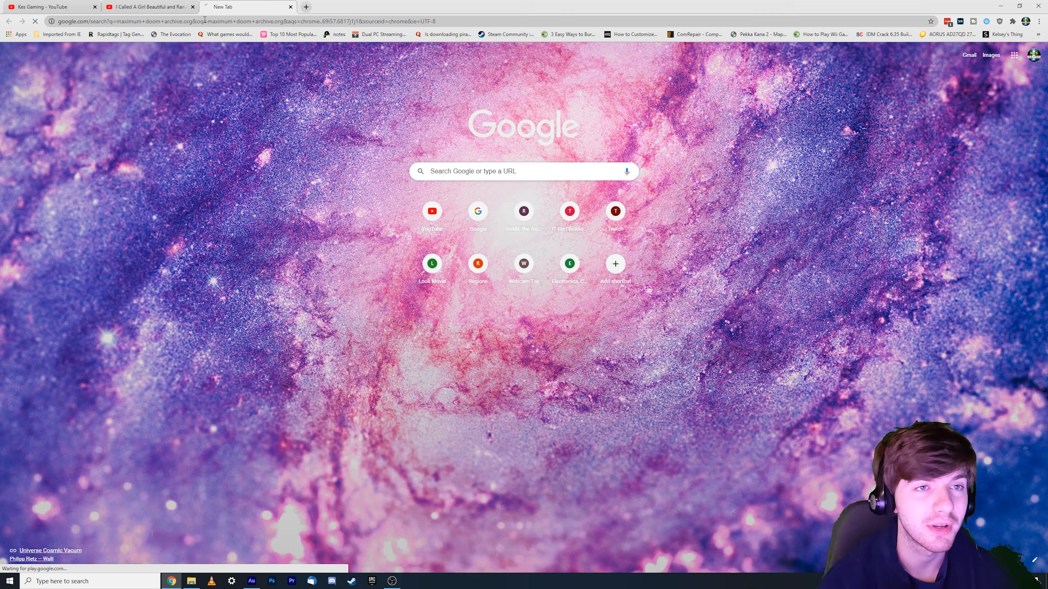
{"action": "left_click", "coordinate": [119, 131]}
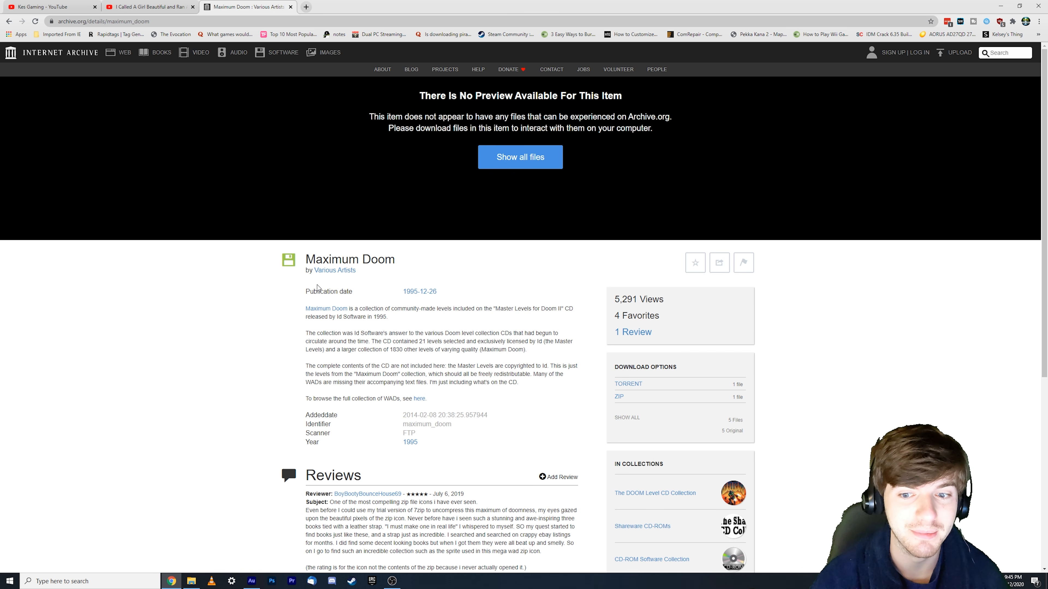
Download the Maximum Doom collection as a ZIP and bring up the Downloads folder to check on it
{"action": "scroll", "coordinate": [330, 289], "scroll_direction": "down", "scroll_amount": 2}
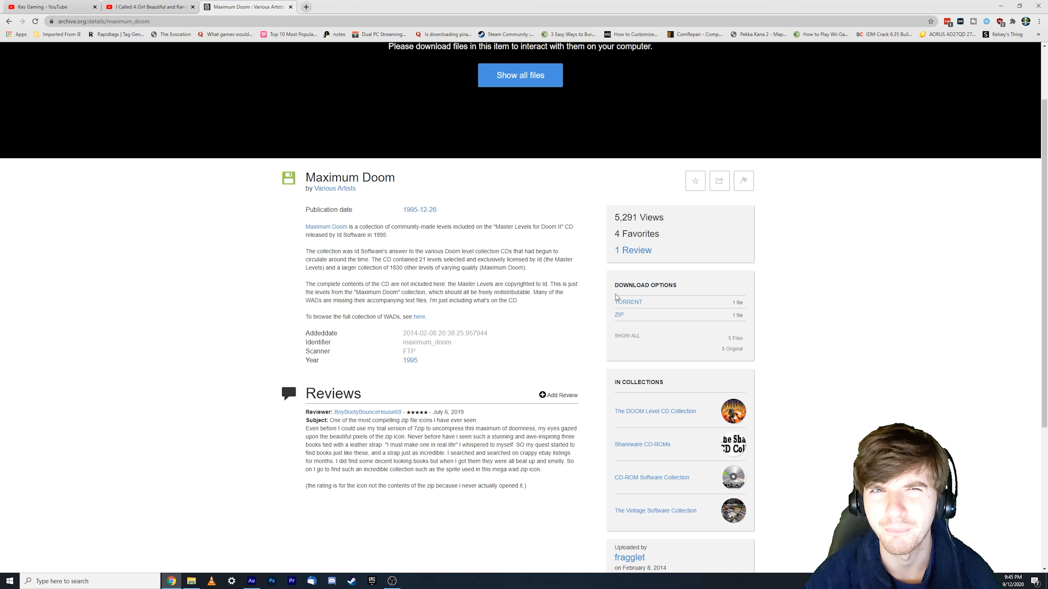
{"action": "left_click", "coordinate": [630, 316]}
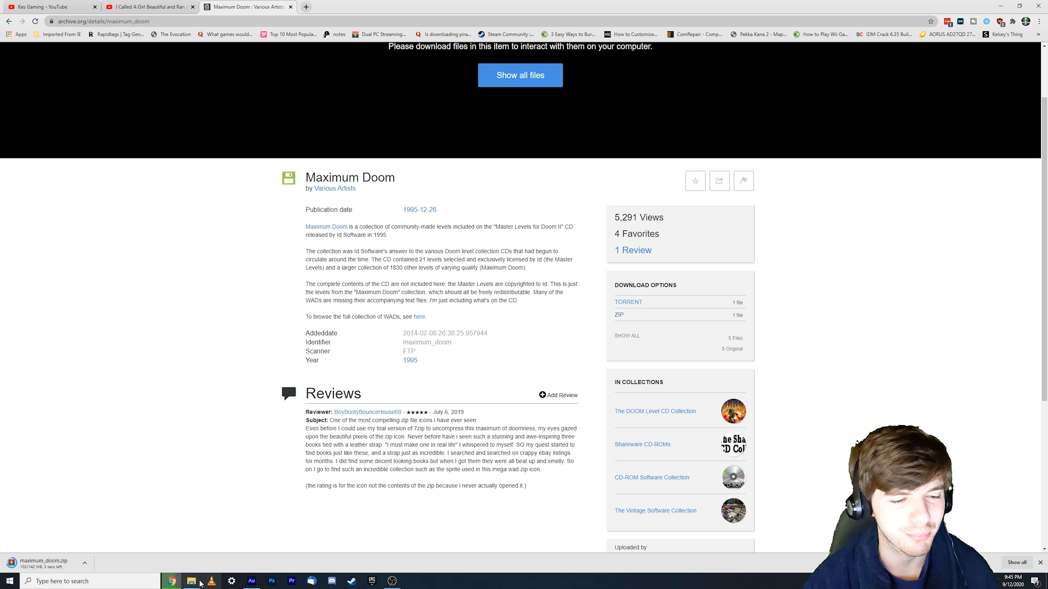
{"action": "mouse_move", "coordinate": [193, 582]}
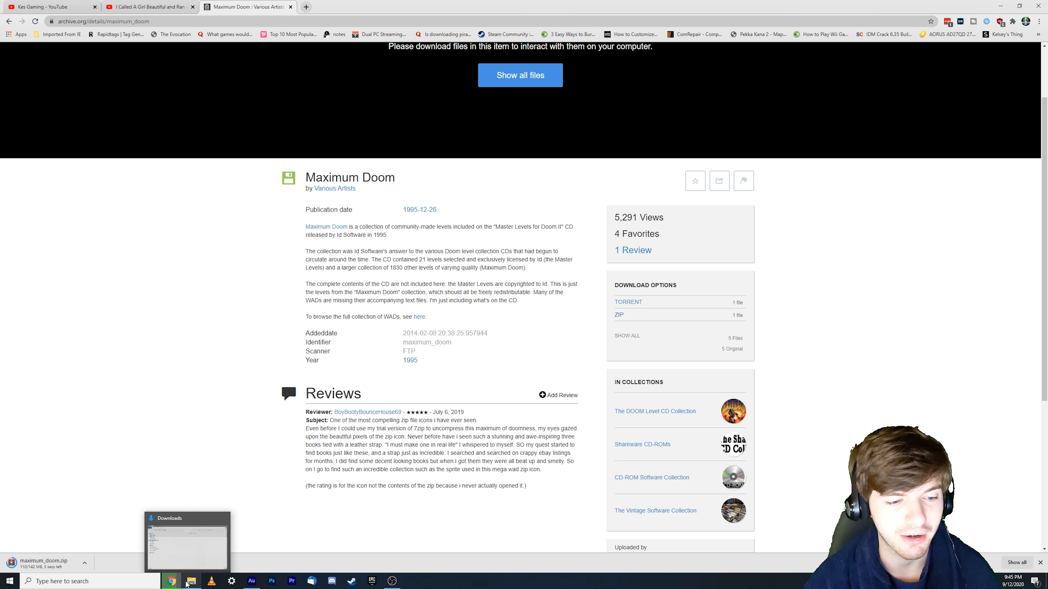
{"action": "left_click", "coordinate": [191, 545]}
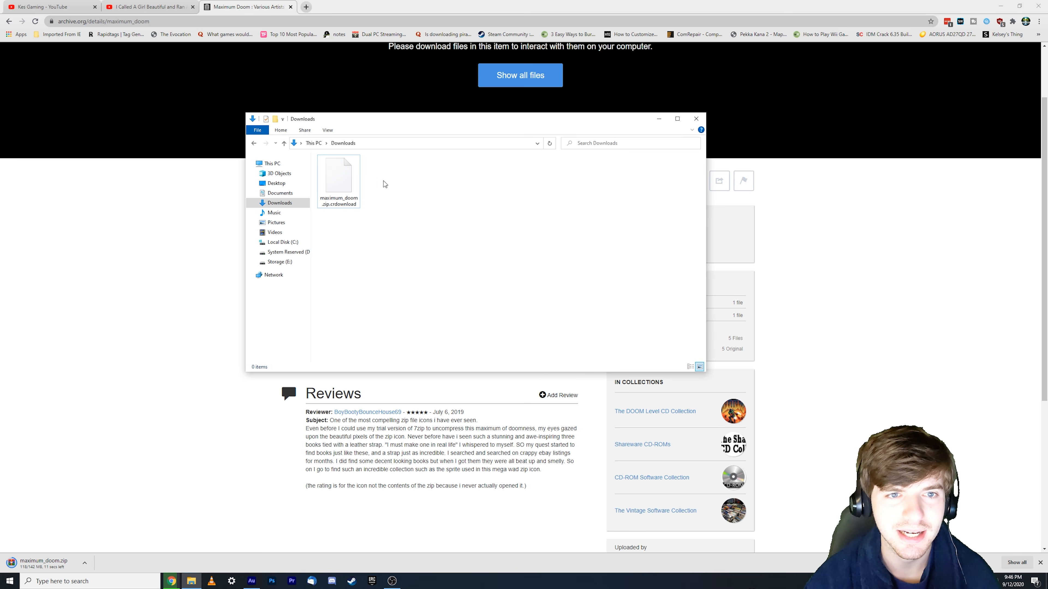
Search the web for "doom launcher" in the browser and open the Realm667 Doom Launcher page
{"action": "left_click", "coordinate": [298, 20]}
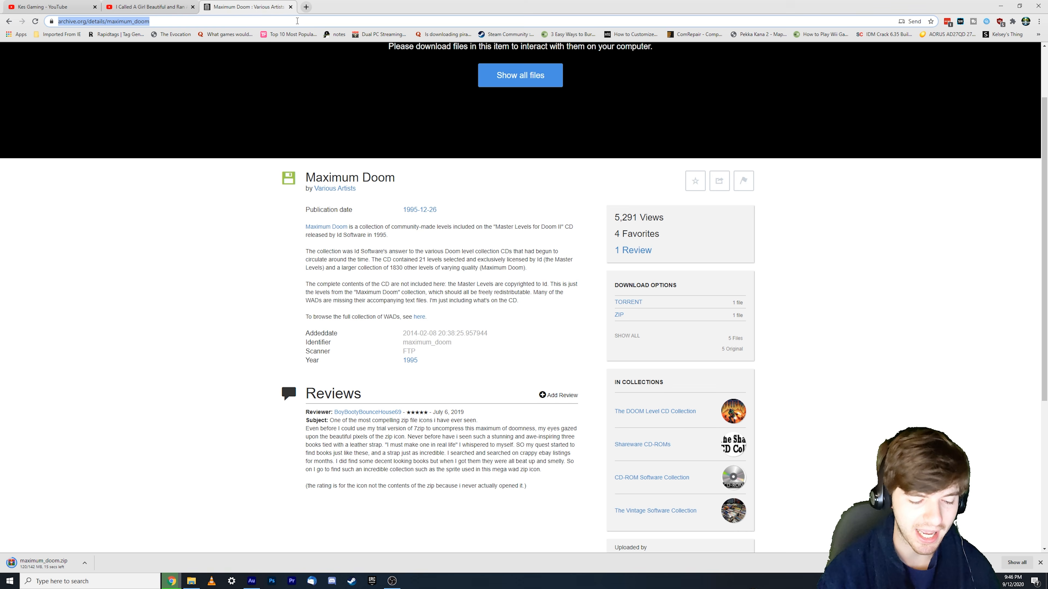
{"action": "type", "text": "doom la"}
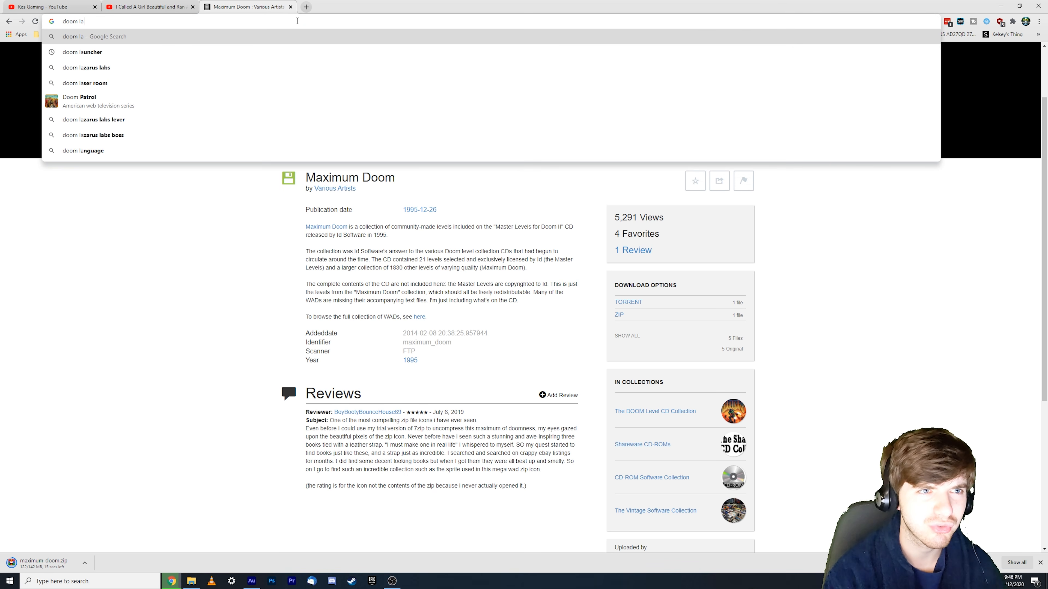
{"action": "type", "text": "uncher"}
{"action": "key", "text": "Return"}
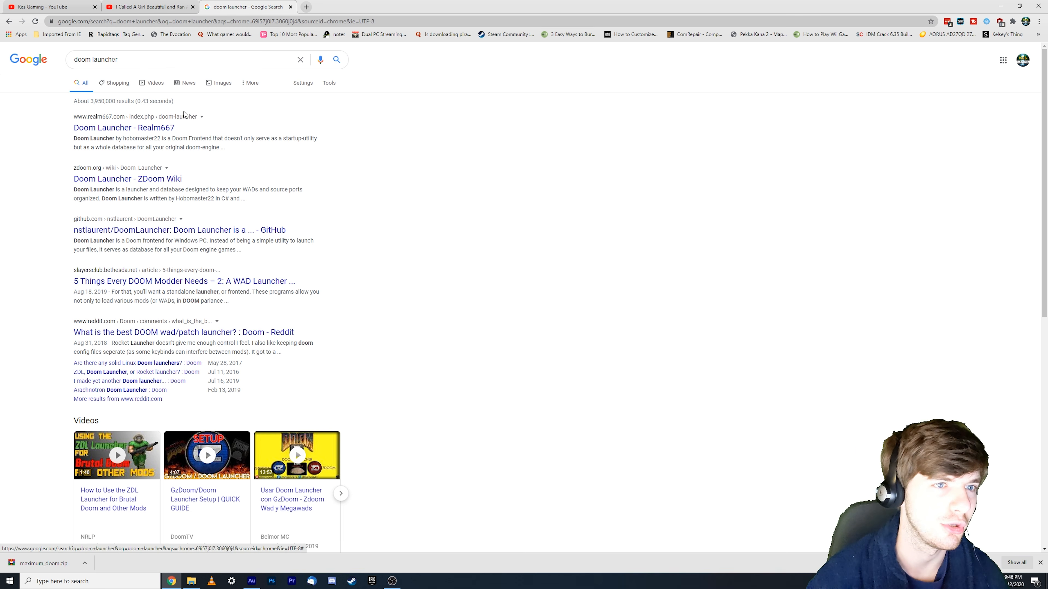
{"action": "left_click", "coordinate": [133, 129]}
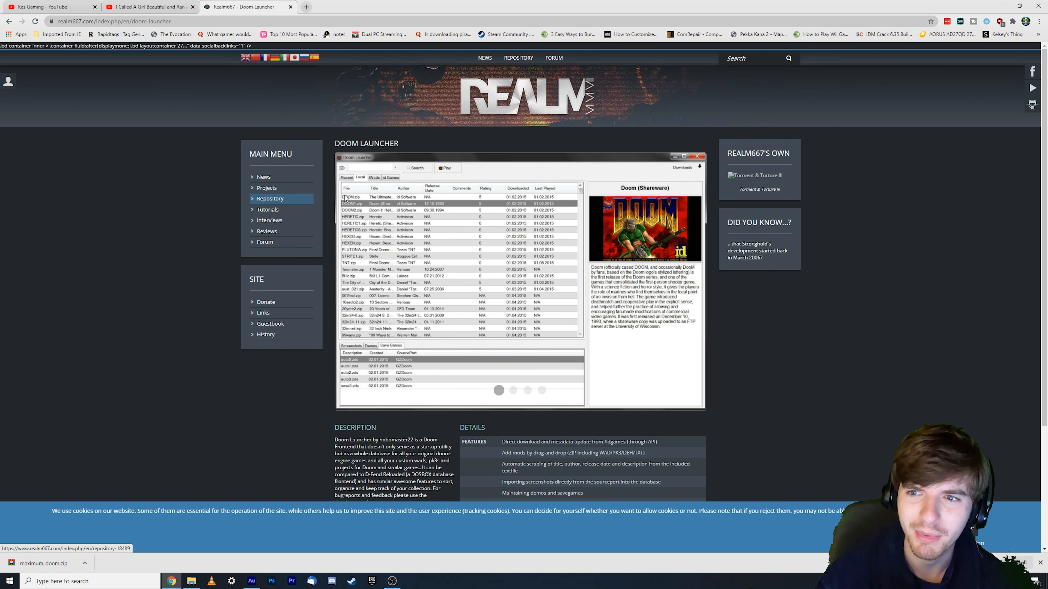
Download the DoomLauncher 3.0.1 ZIP from its Realm667 download page
{"action": "scroll", "coordinate": [477, 327], "scroll_direction": "down", "scroll_amount": 4}
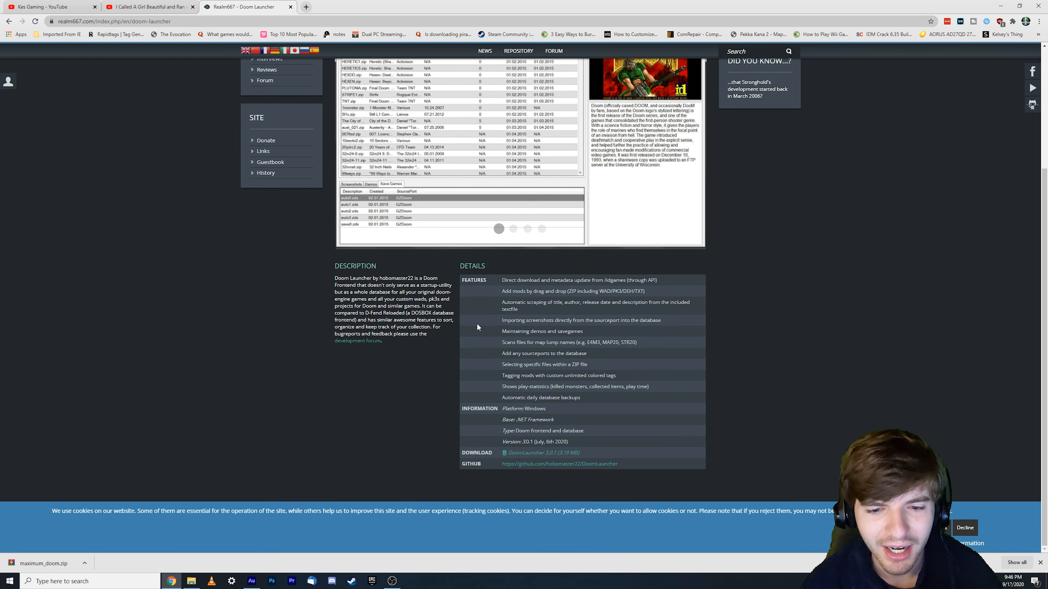
{"action": "scroll", "coordinate": [538, 449], "scroll_direction": "up", "scroll_amount": 4}
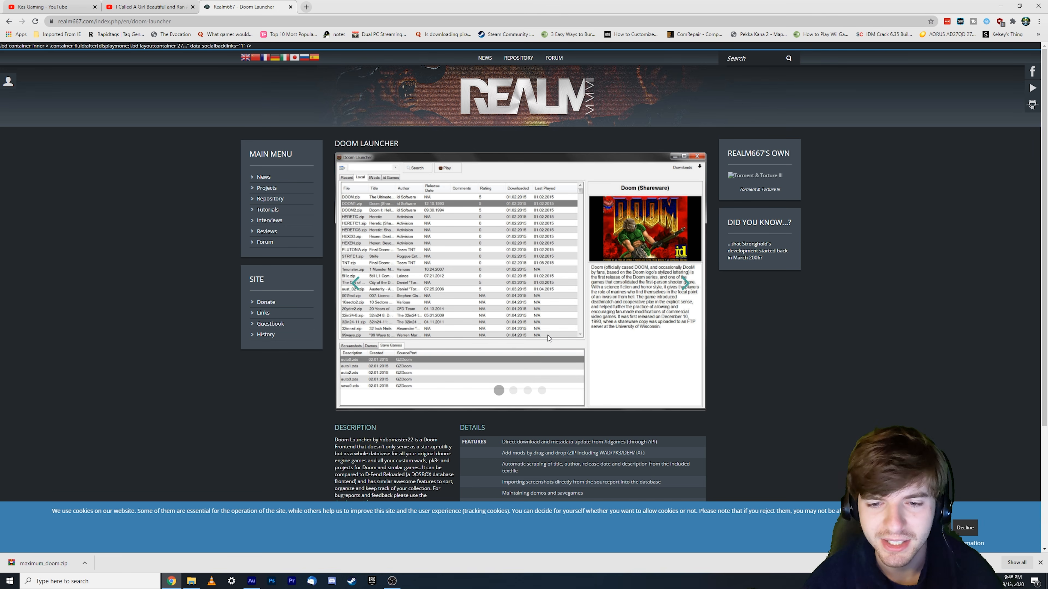
{"action": "scroll", "coordinate": [547, 335], "scroll_direction": "down", "scroll_amount": 4}
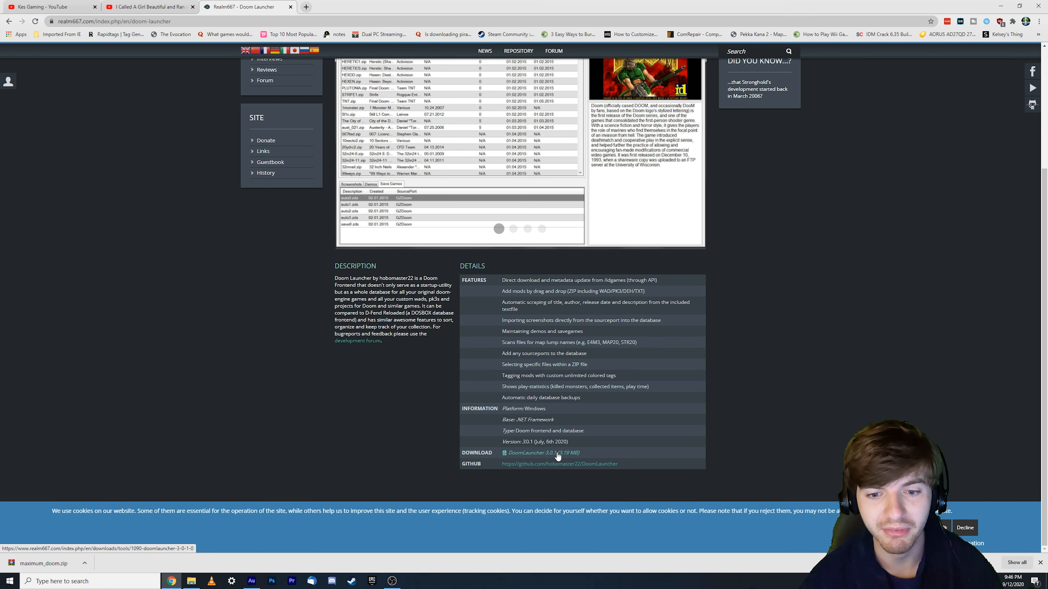
{"action": "left_click", "coordinate": [521, 453]}
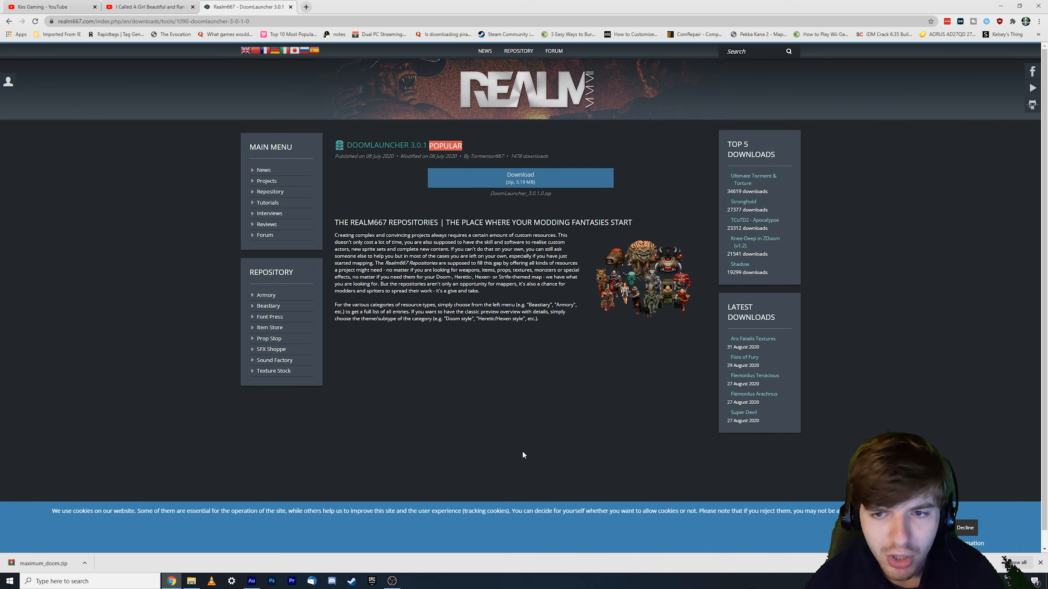
{"action": "left_click", "coordinate": [473, 187]}
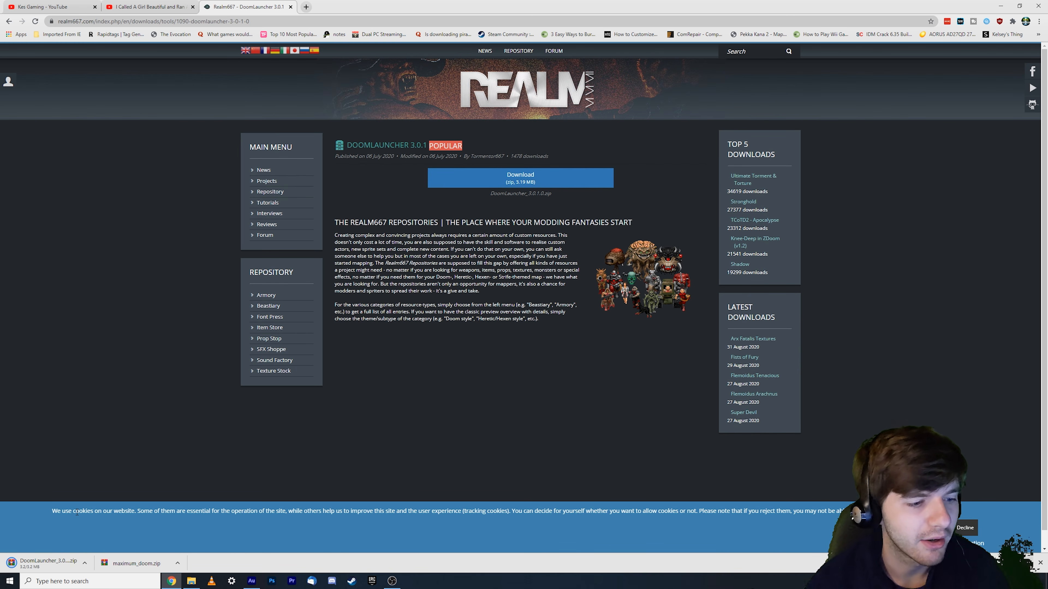
Switch to File Explorer and examine the contents of the GZ Doom folder on Local Disk (C:)
{"action": "left_click", "coordinate": [191, 582]}
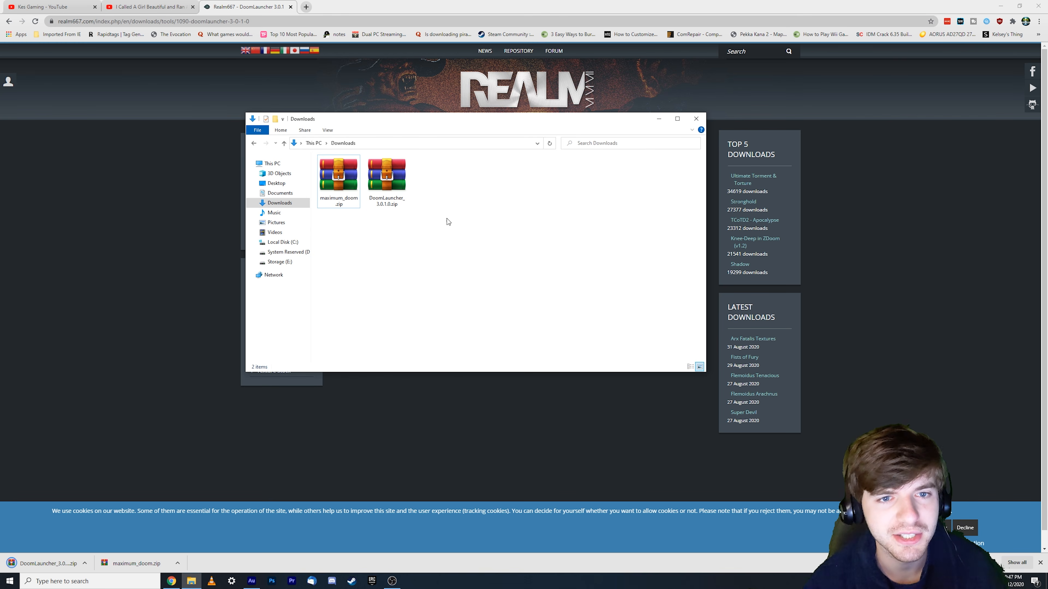
{"action": "left_click", "coordinate": [283, 244]}
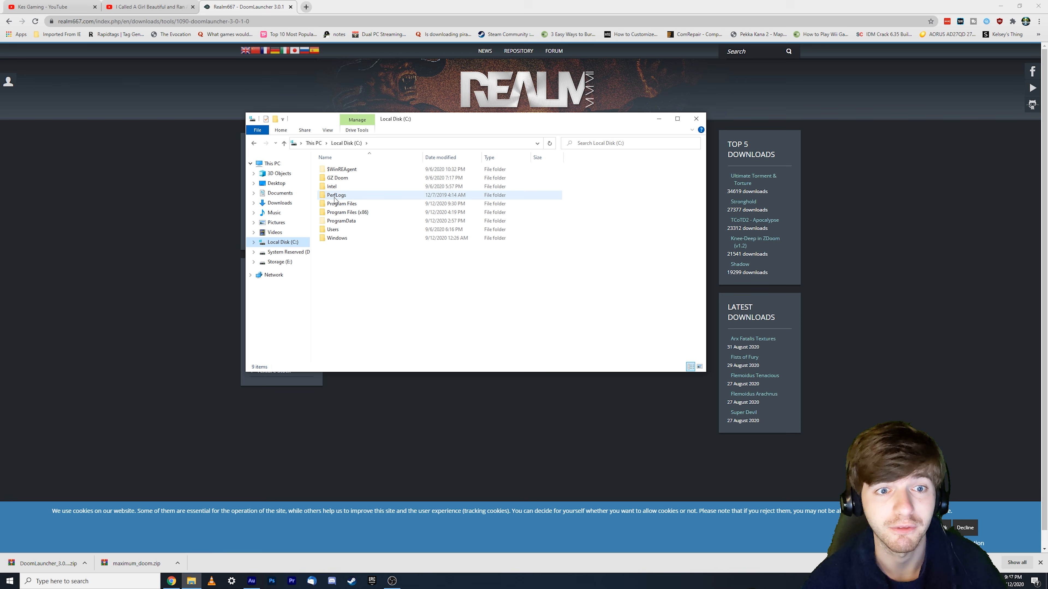
{"action": "left_click", "coordinate": [346, 180]}
{"action": "double_click", "coordinate": [346, 183]}
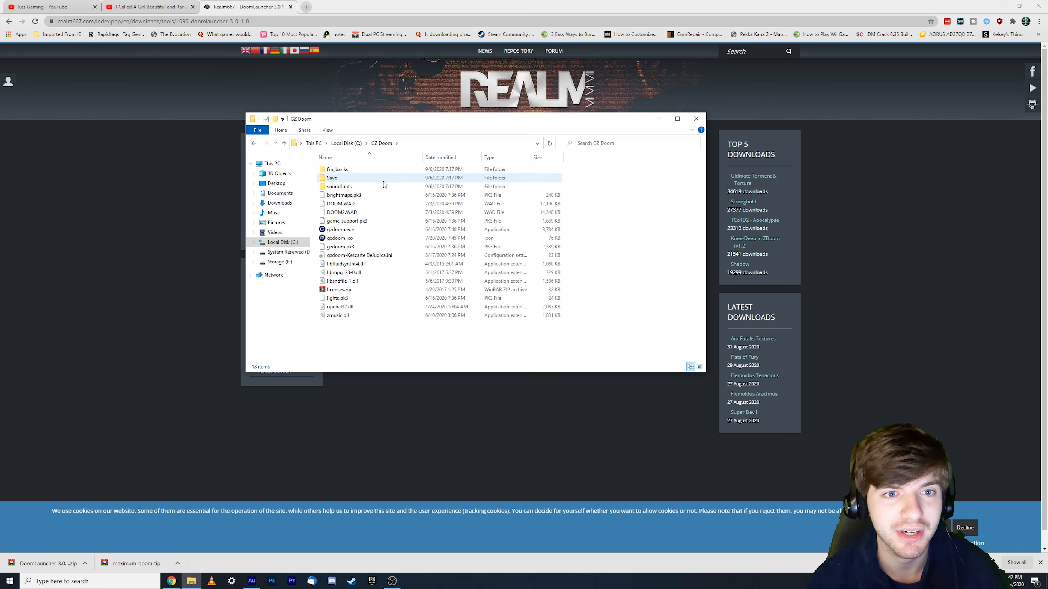
{"action": "left_click", "coordinate": [254, 143]}
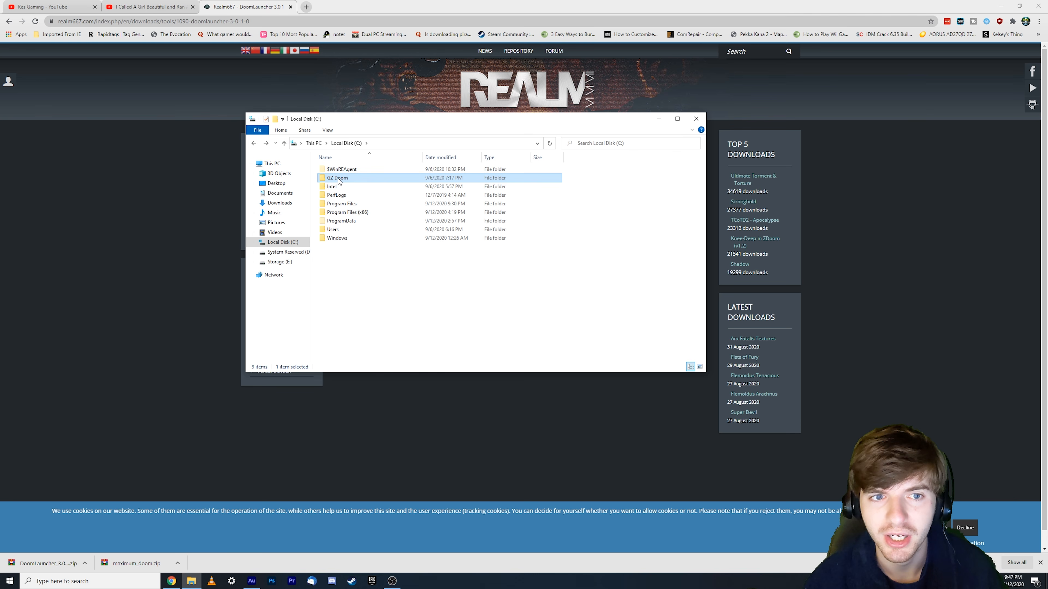
{"action": "double_click", "coordinate": [346, 179]}
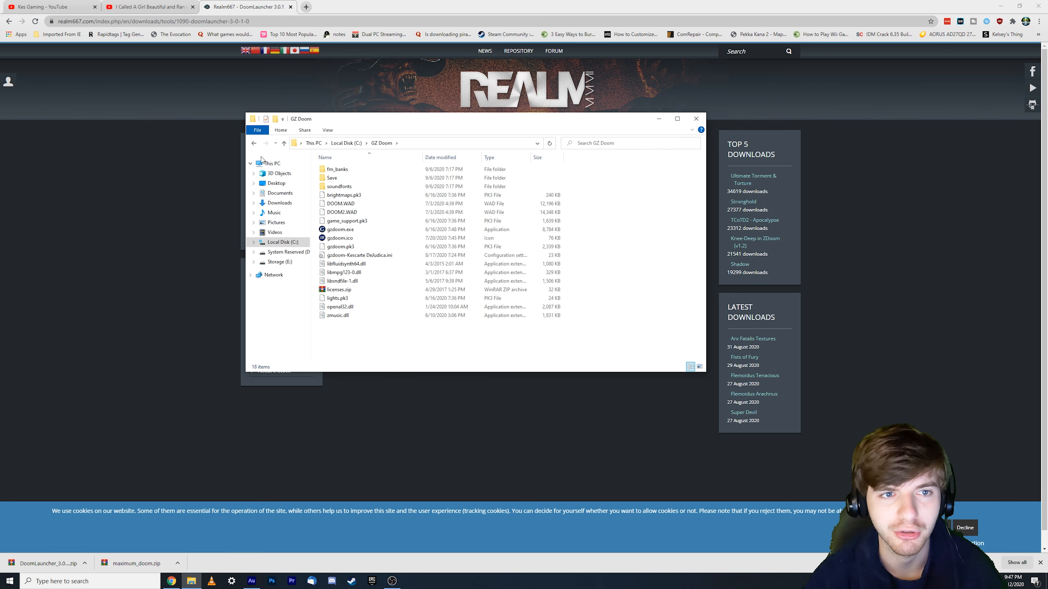
{"action": "left_click", "coordinate": [254, 144]}
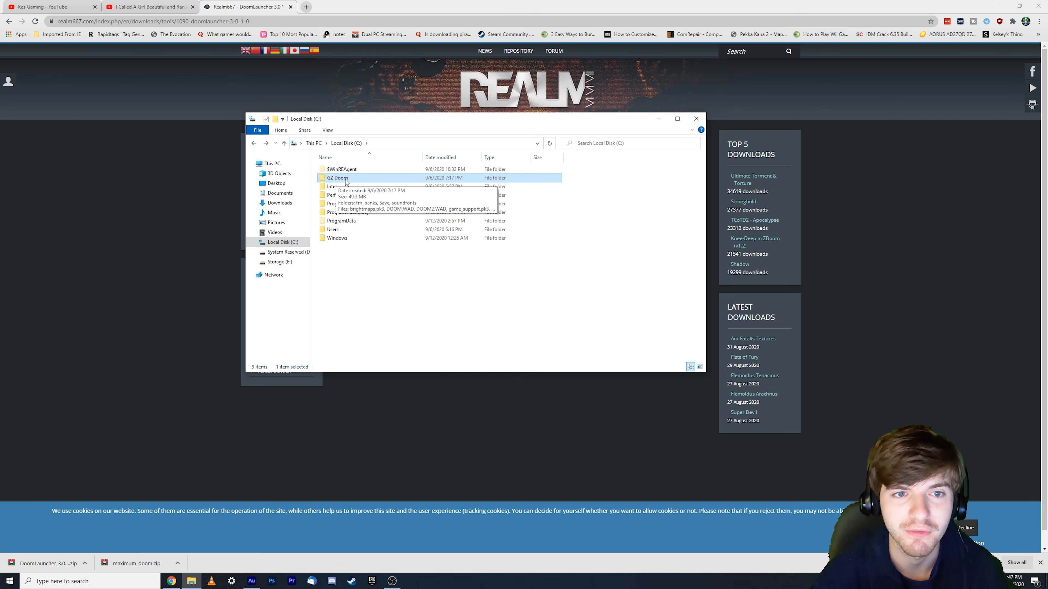
Copy maximum_doom.zip from the Downloads folder to the root of Local Disk (C:), granting the administrator permission
{"action": "left_click", "coordinate": [298, 204]}
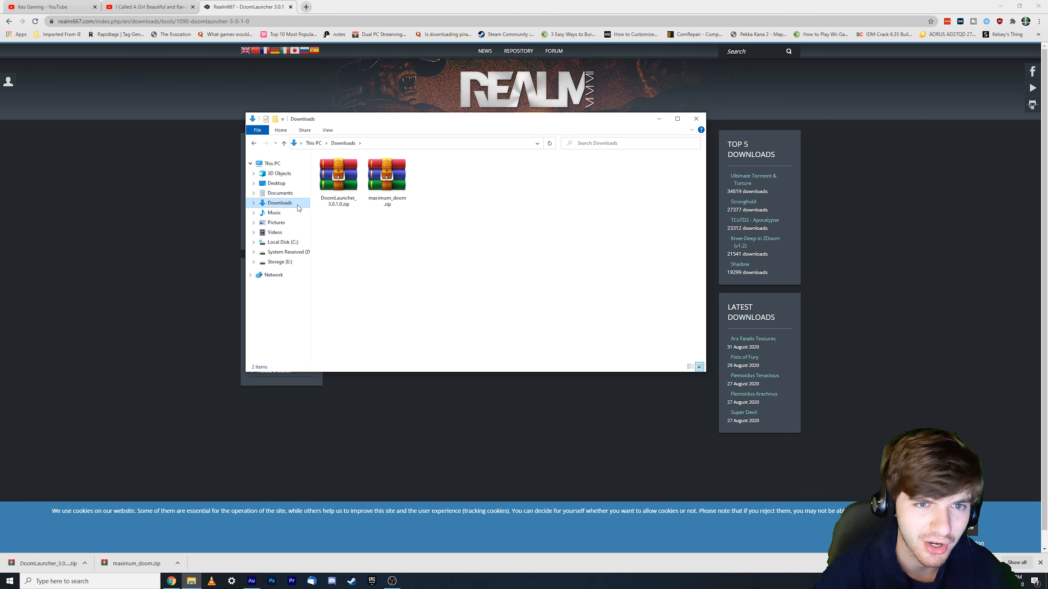
{"action": "left_click", "coordinate": [397, 186]}
{"action": "mouse_move", "coordinate": [394, 184]}
{"action": "left_mouse_down"}
{"action": "mouse_move", "coordinate": [285, 251]}
{"action": "mouse_move", "coordinate": [285, 223]}
{"action": "mouse_move", "coordinate": [379, 194]}
{"action": "left_mouse_up"}
{"action": "right_click", "coordinate": [386, 189]}
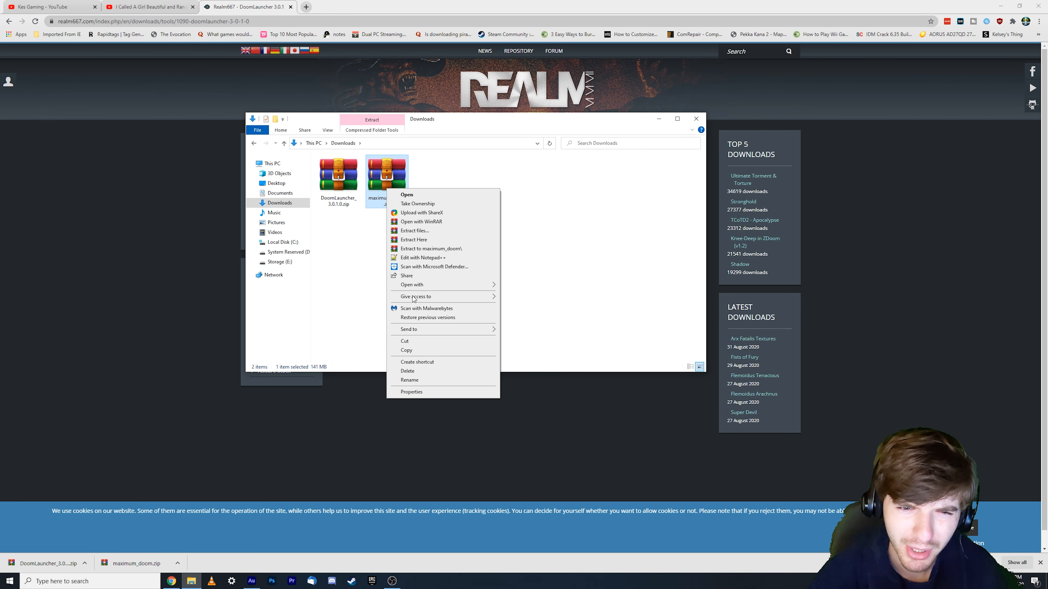
{"action": "key", "text": "Escape"}
{"action": "left_click", "coordinate": [283, 242]}
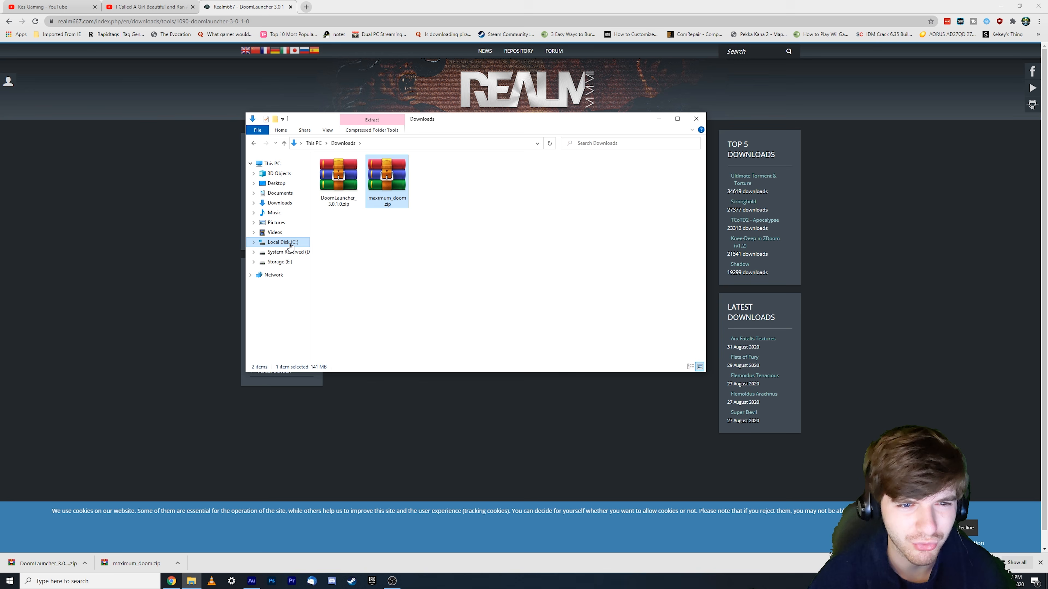
{"action": "right_click", "coordinate": [386, 272]}
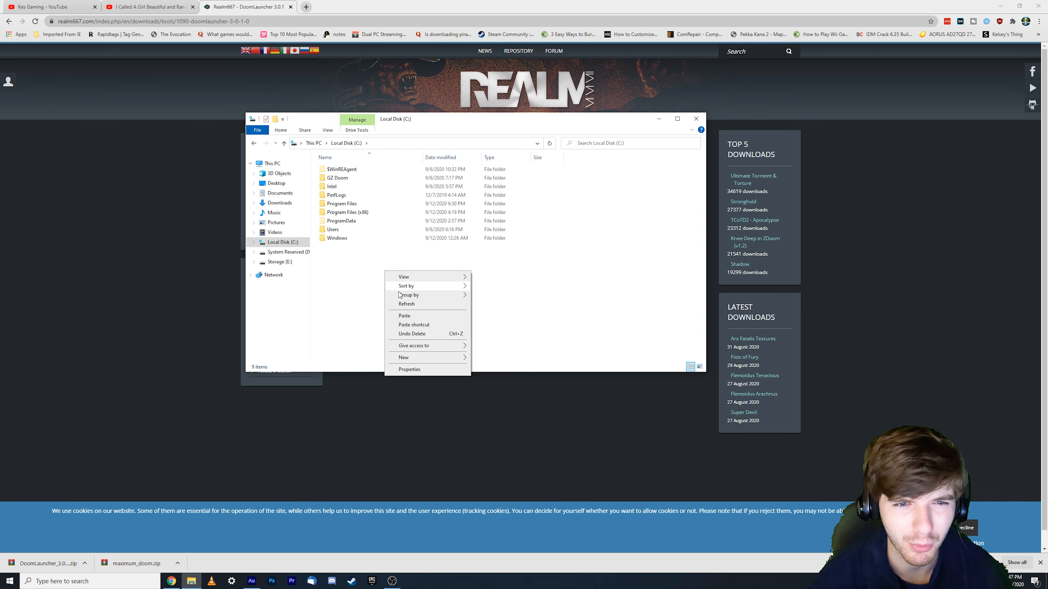
{"action": "left_click", "coordinate": [404, 315]}
{"action": "left_click", "coordinate": [502, 235]}
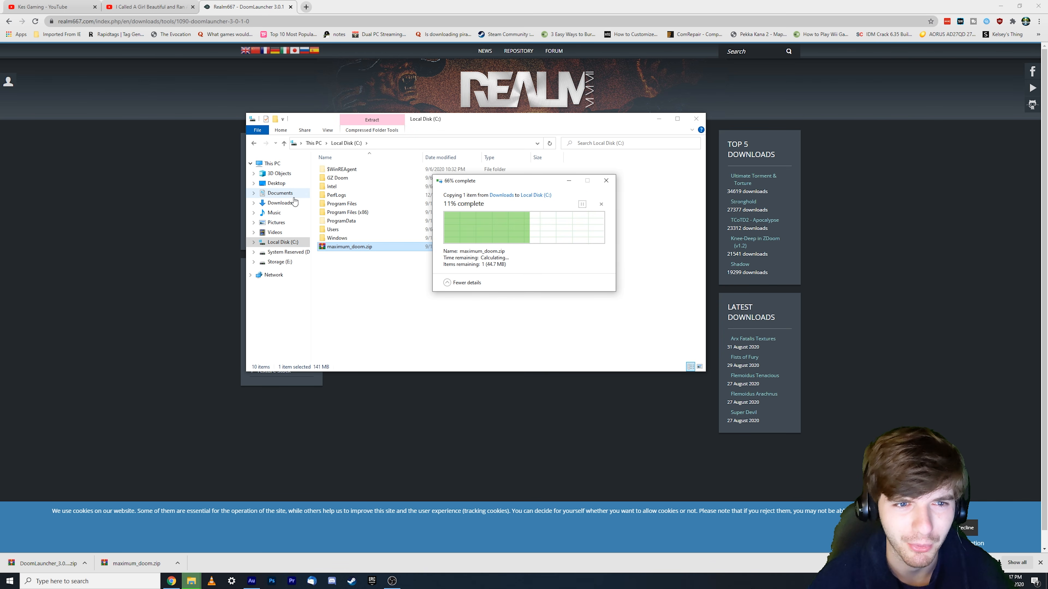
Copy DoomLauncher_3.0.1.0.zip from the Downloads folder to the root of Local Disk (C:), granting the administrator permission
{"action": "left_click", "coordinate": [280, 203]}
{"action": "right_click", "coordinate": [339, 188]}
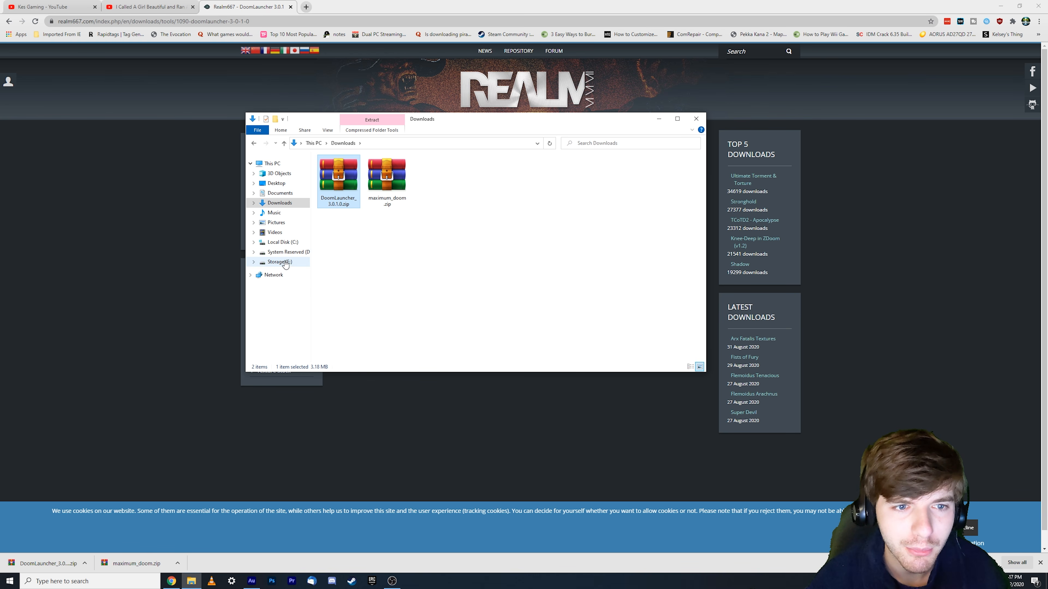
{"action": "left_click", "coordinate": [283, 241]}
{"action": "right_click", "coordinate": [389, 278]}
{"action": "left_click", "coordinate": [409, 322]}
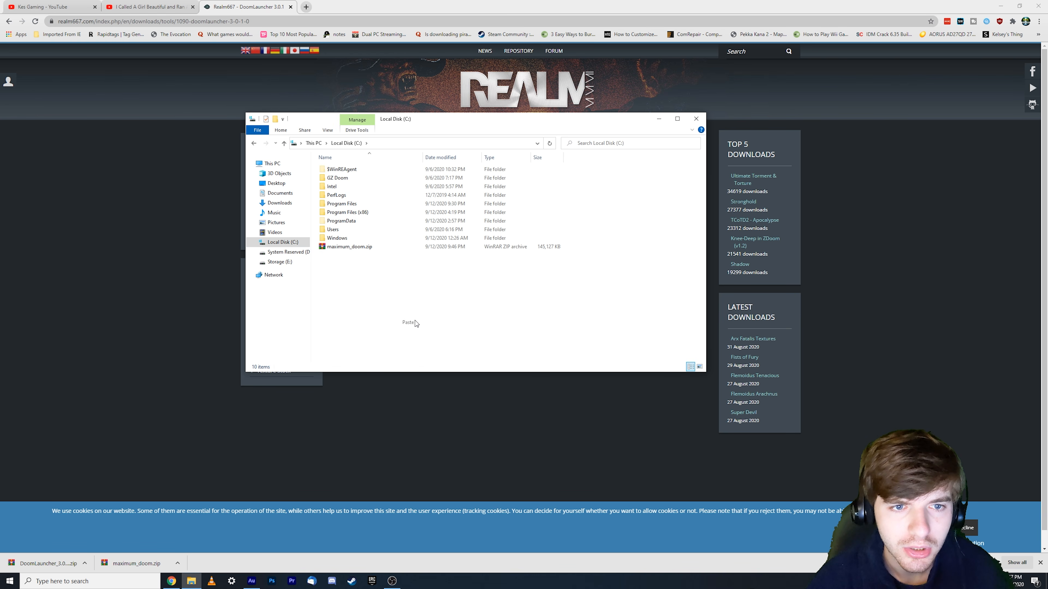
{"action": "left_click", "coordinate": [500, 238]}
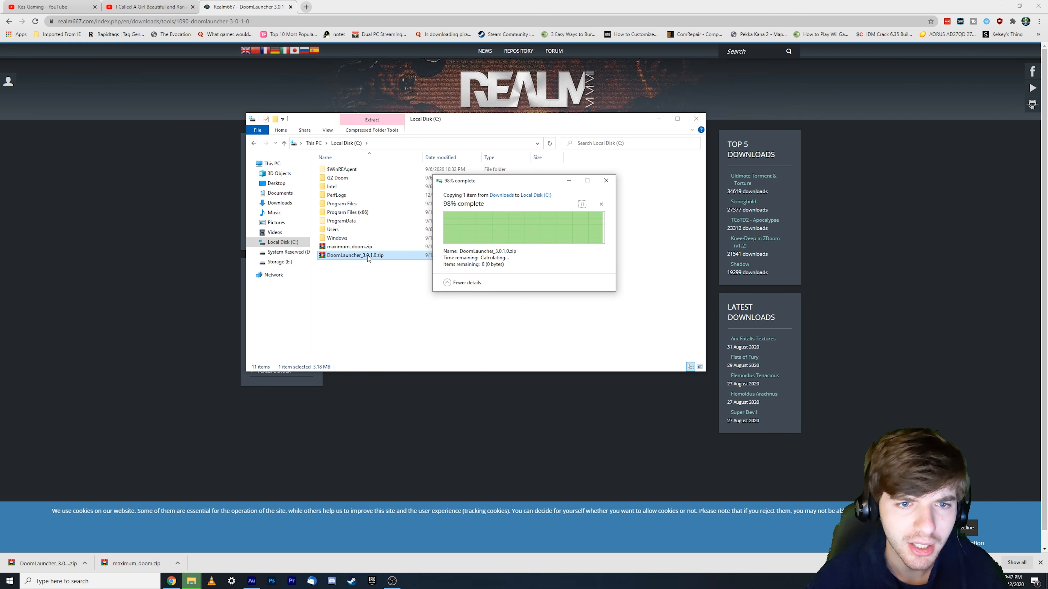
Extract DoomLauncher_3.0.1.0.zip and maximum_doom.zip directly into the root of Local Disk (C:)
{"action": "right_click", "coordinate": [361, 256]}
{"action": "left_click", "coordinate": [390, 308]}
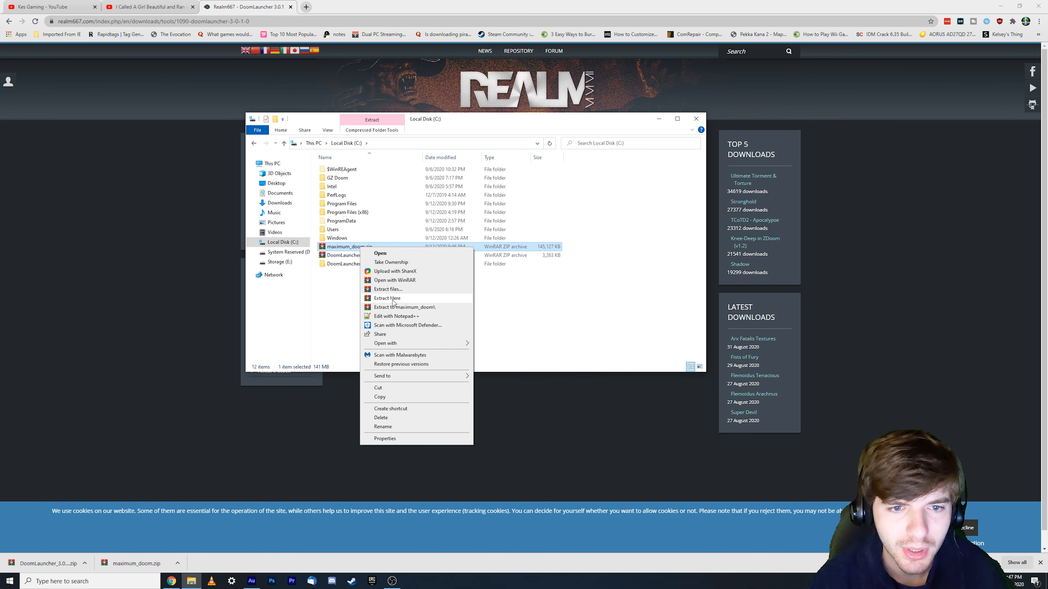
{"action": "left_click", "coordinate": [394, 304]}
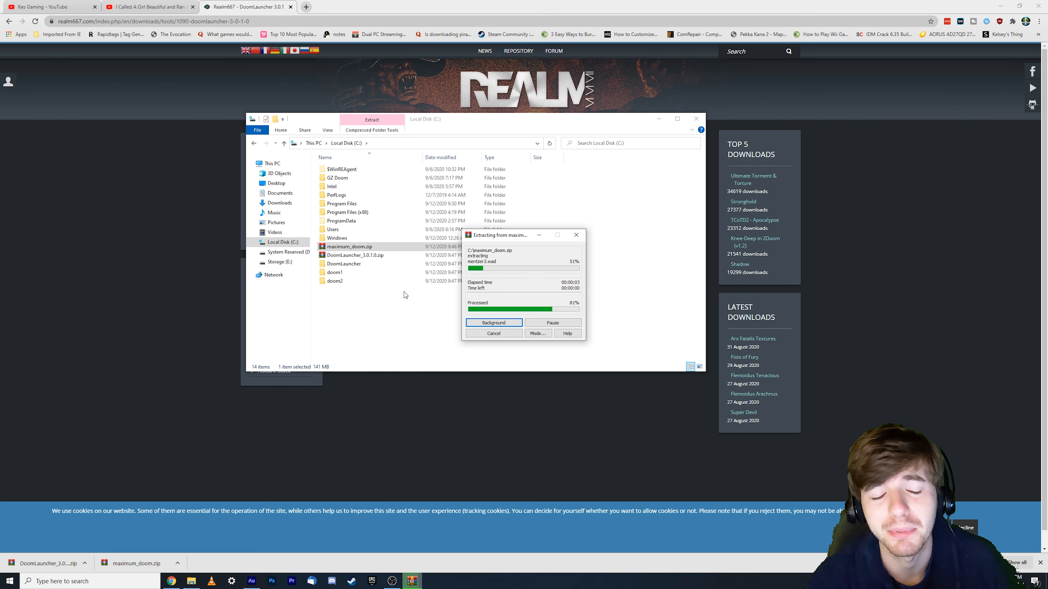
Delete maximum_doom.zip and DoomLauncher_3.0.1.0.zip from Local Disk (C:), applying the administrator permission to all current items
{"action": "left_click", "coordinate": [934, 528]}
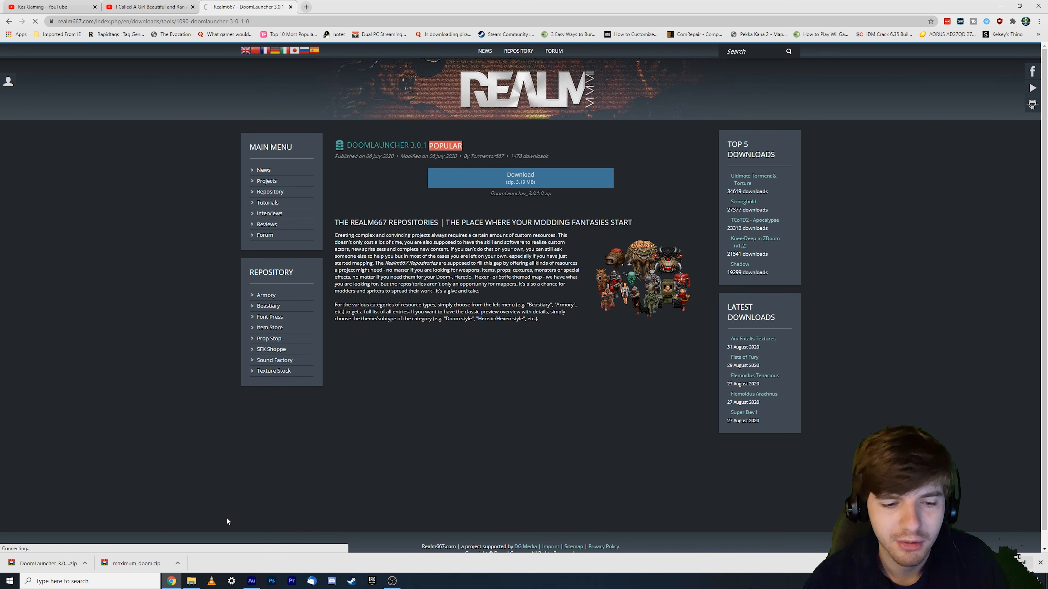
{"action": "left_click", "coordinate": [193, 579]}
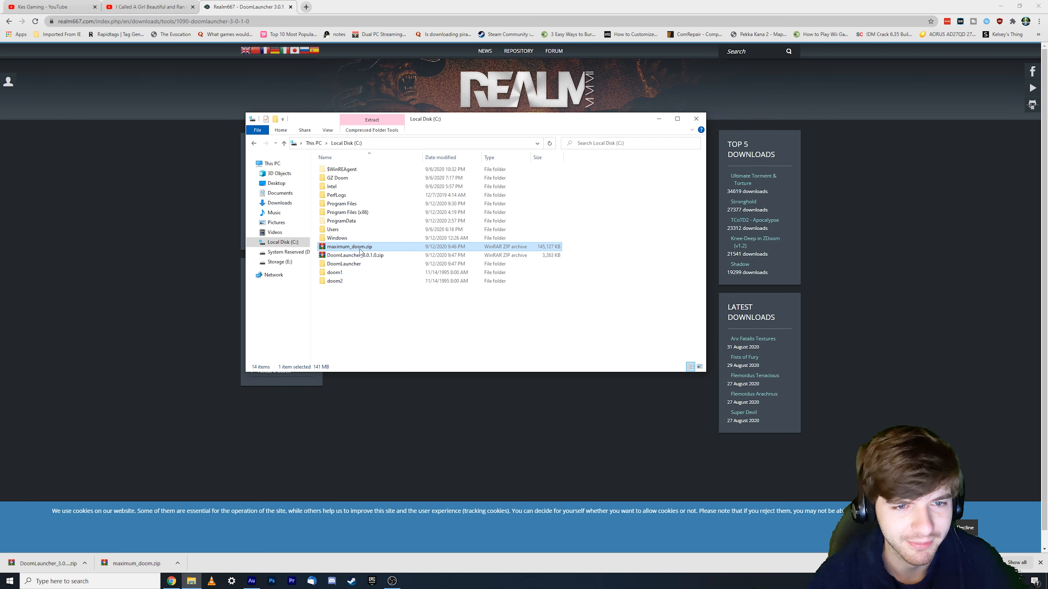
{"action": "left_click", "coordinate": [358, 255], "text": "ctrl"}
{"action": "right_click", "coordinate": [358, 258]}
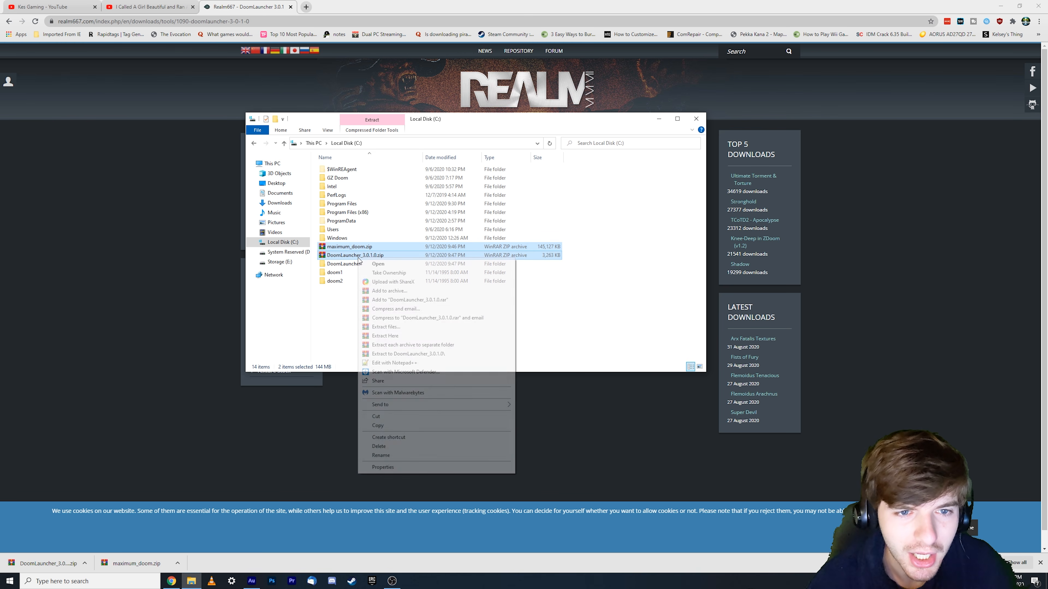
{"action": "left_click", "coordinate": [380, 447]}
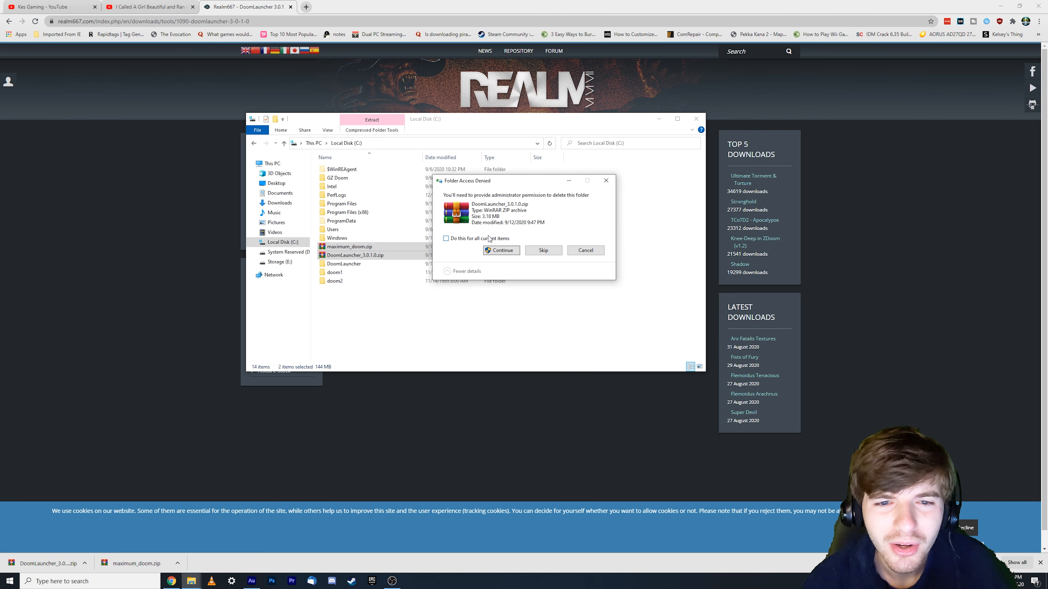
{"action": "left_click", "coordinate": [490, 239]}
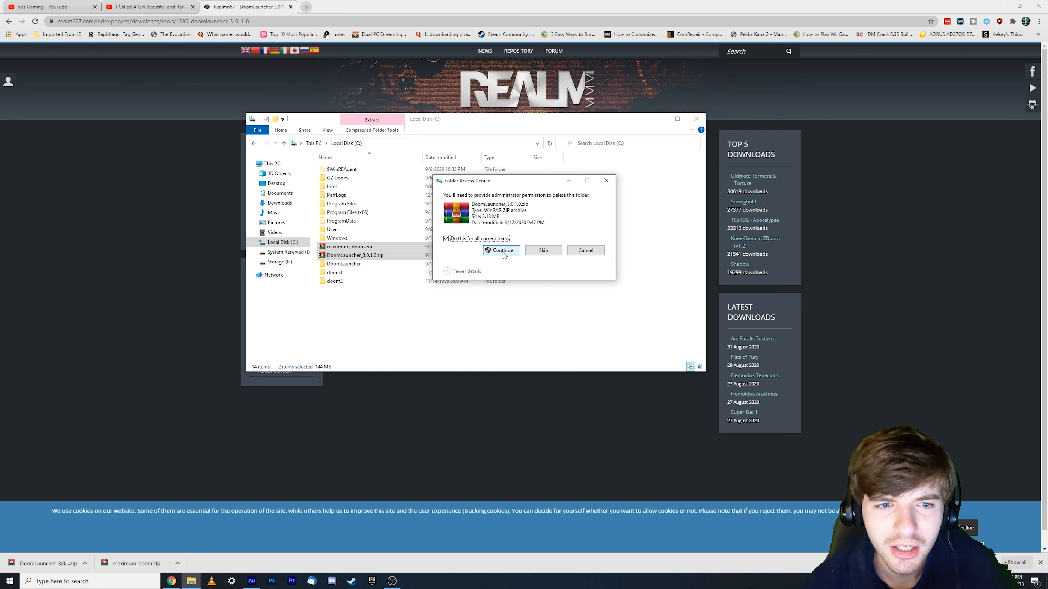
{"action": "left_click", "coordinate": [502, 251]}
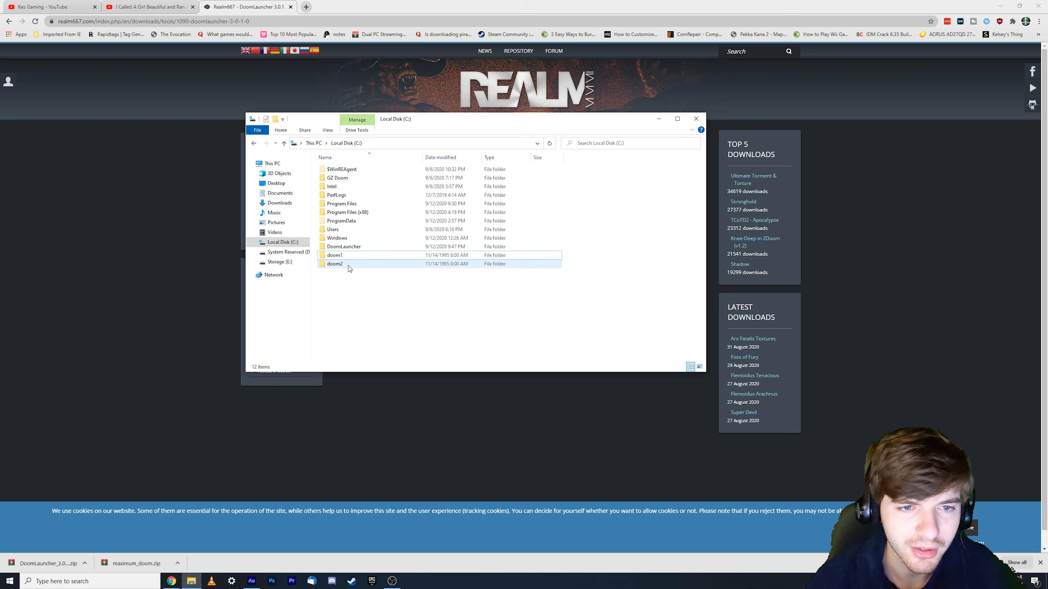
Open the DoomLauncher folder on Local Disk (C:), minimize the browser and create a desktop shortcut to DoomLauncher.exe
{"action": "double_click", "coordinate": [343, 247]}
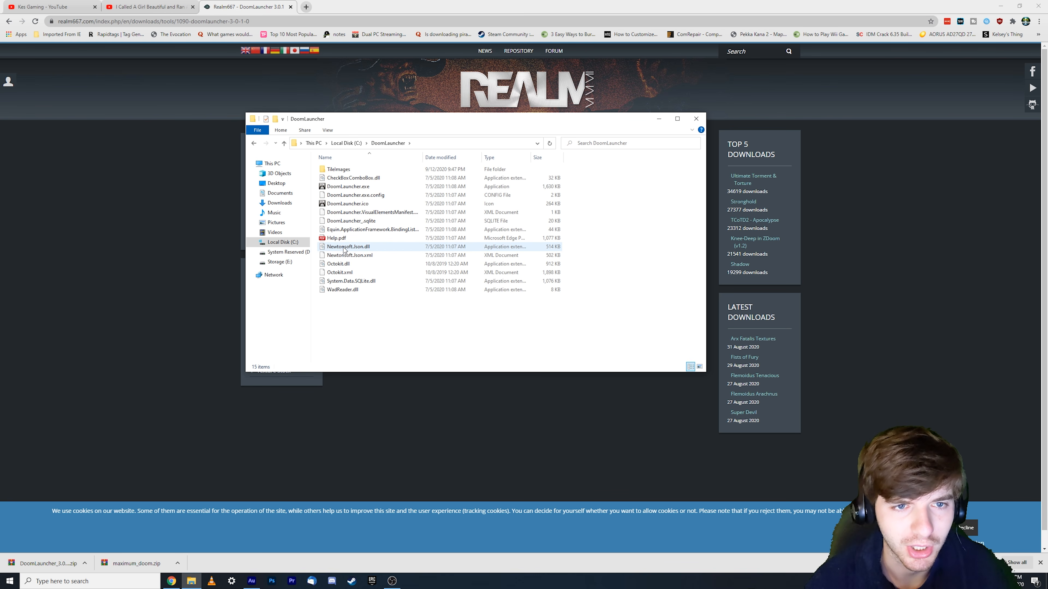
{"action": "left_click", "coordinate": [1001, 6]}
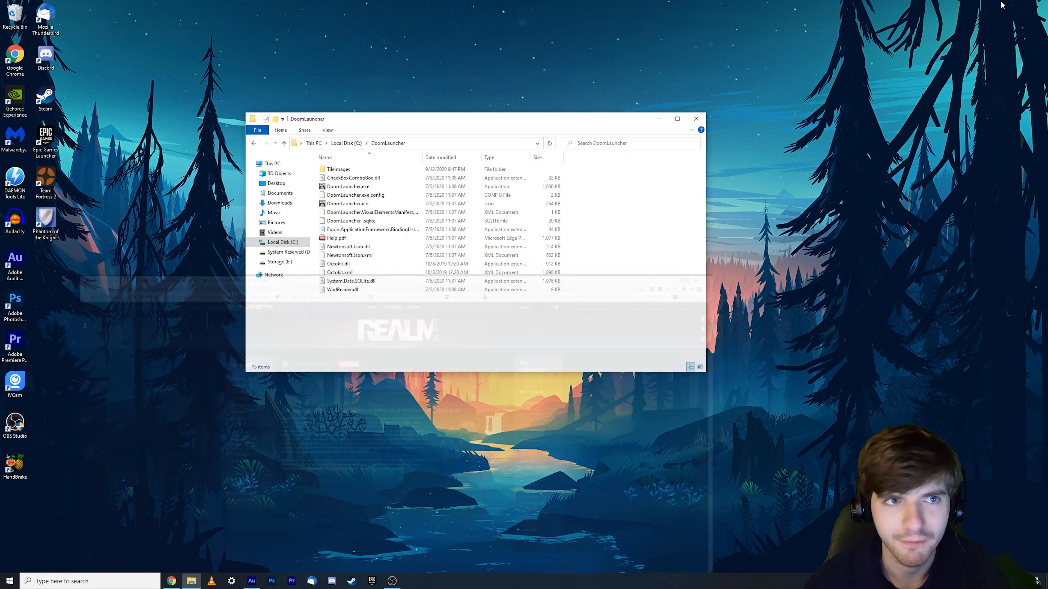
{"action": "left_click", "coordinate": [354, 186]}
{"action": "right_click", "coordinate": [354, 186]}
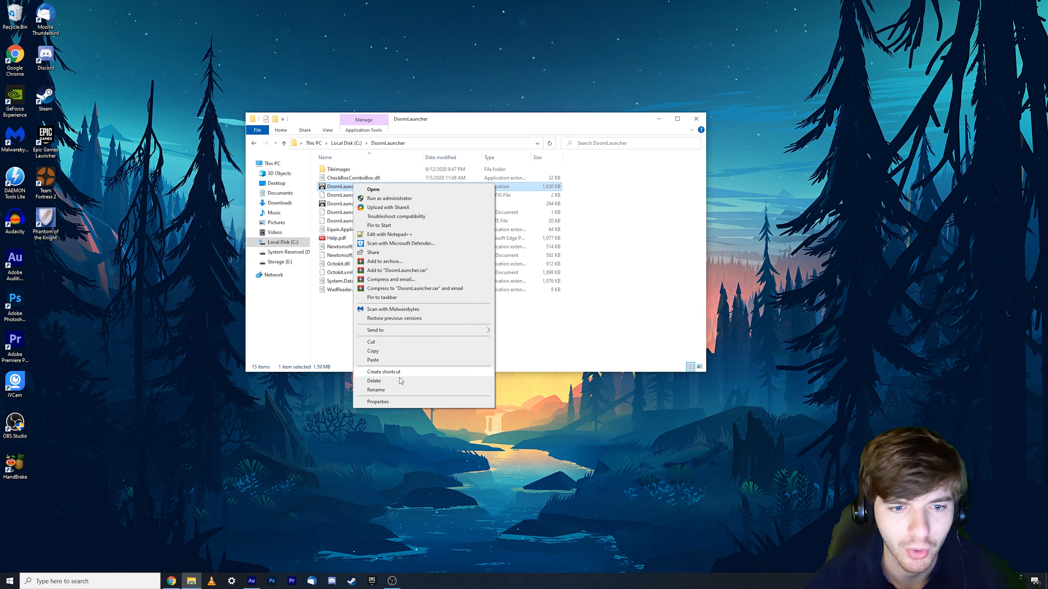
{"action": "mouse_move", "coordinate": [467, 330]}
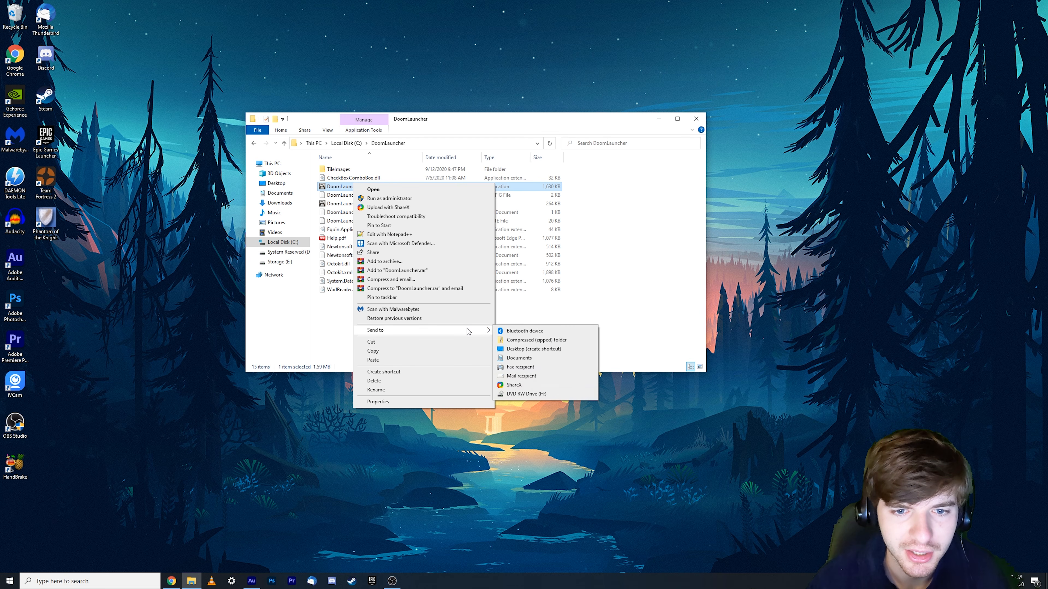
{"action": "left_click", "coordinate": [526, 350]}
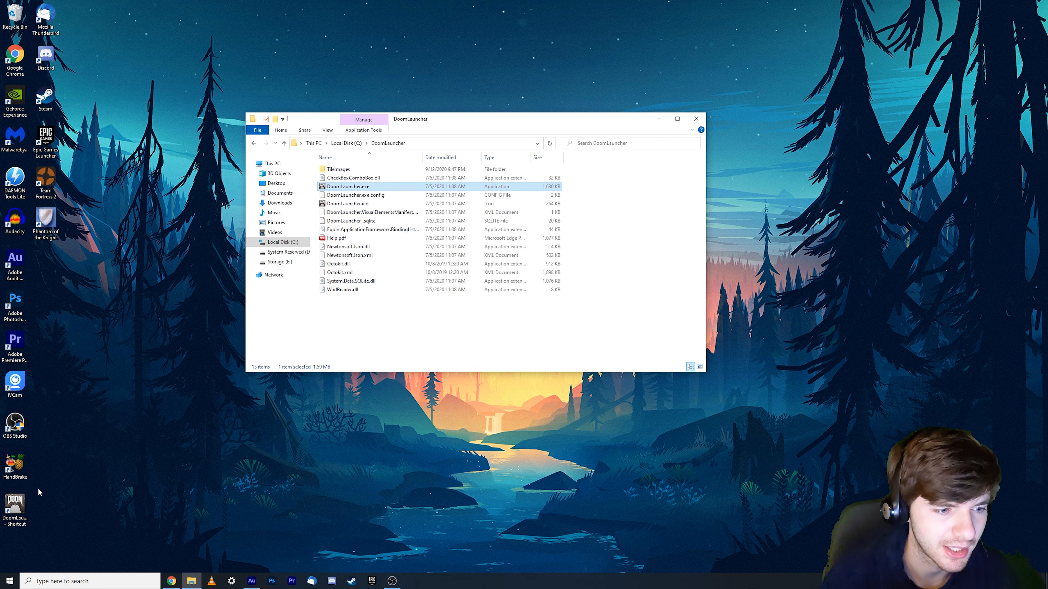
Move the new desktop shortcut below the Phantom of the Knight icon and rename it Doom Launcher
{"action": "left_click_drag", "start_coordinate": [15, 508], "coordinate": [57, 280]}
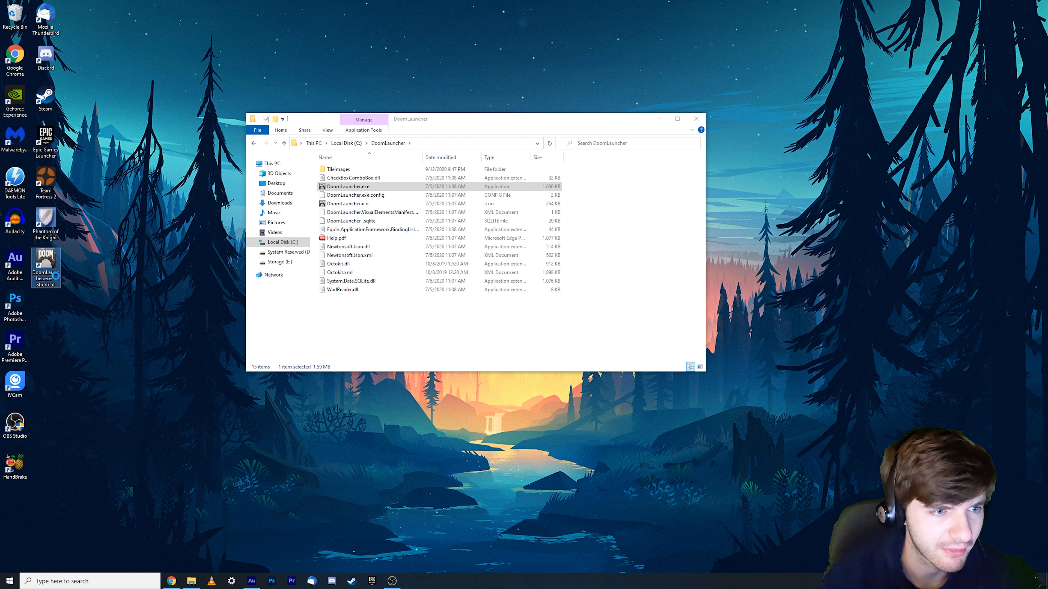
{"action": "right_click", "coordinate": [57, 279]}
{"action": "left_click", "coordinate": [84, 484]}
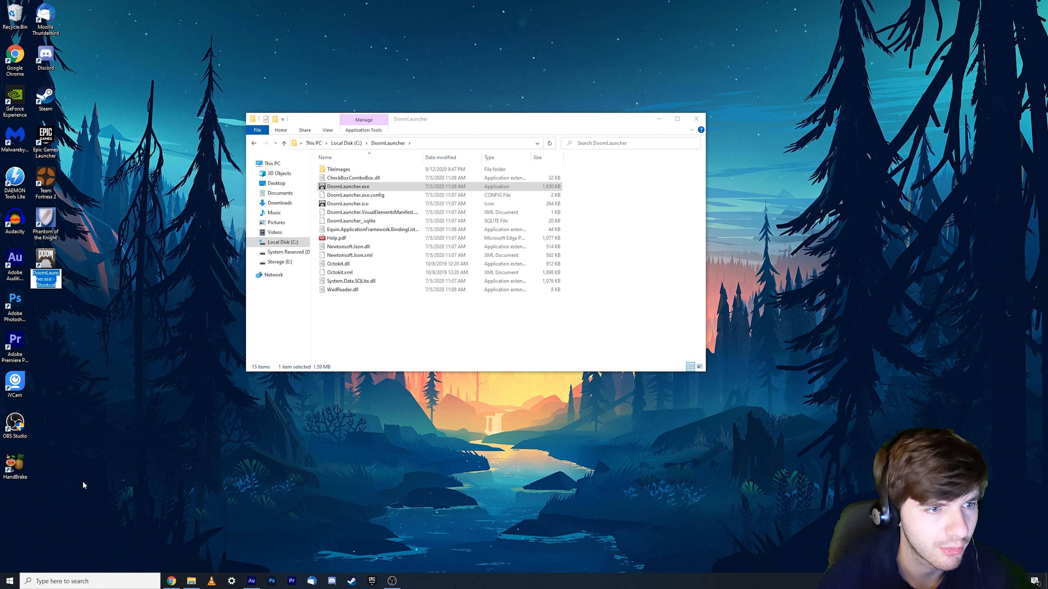
{"action": "key", "text": "BackSpace"}
{"action": "key", "text": "BackSpace"}
{"action": "key", "text": "BackSpace"}
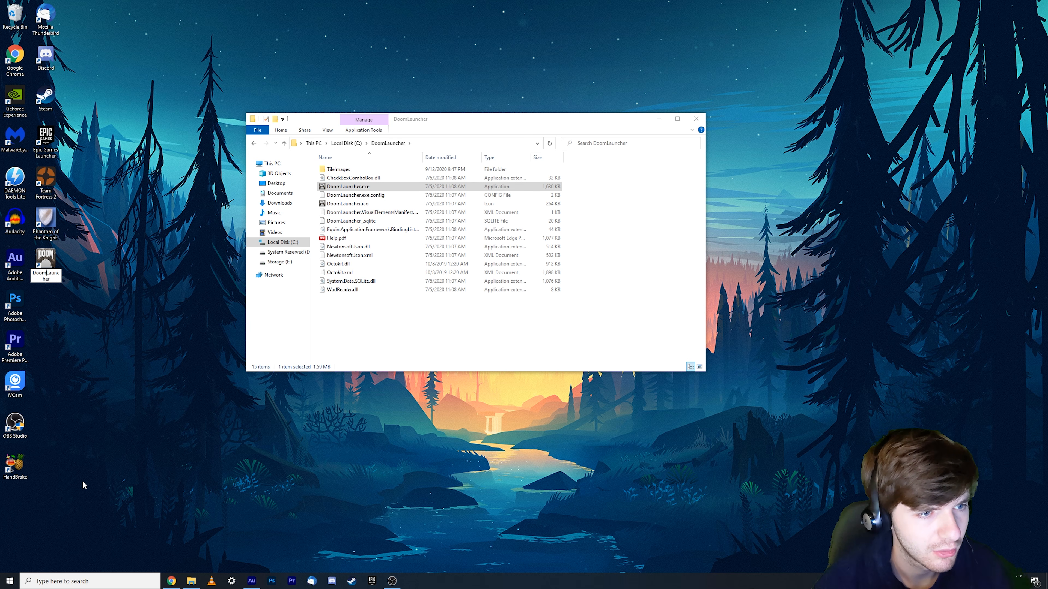
{"action": "key", "text": "Return"}
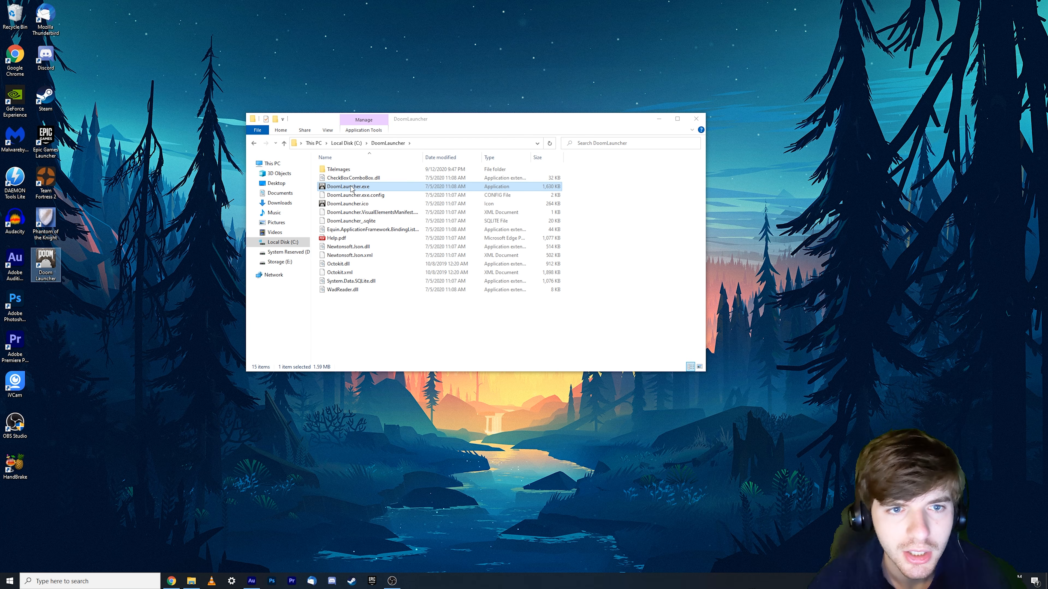
Launch DoomLauncher.exe from its folder and continue past the welcome screen to the source port setup
{"action": "double_click", "coordinate": [363, 187]}
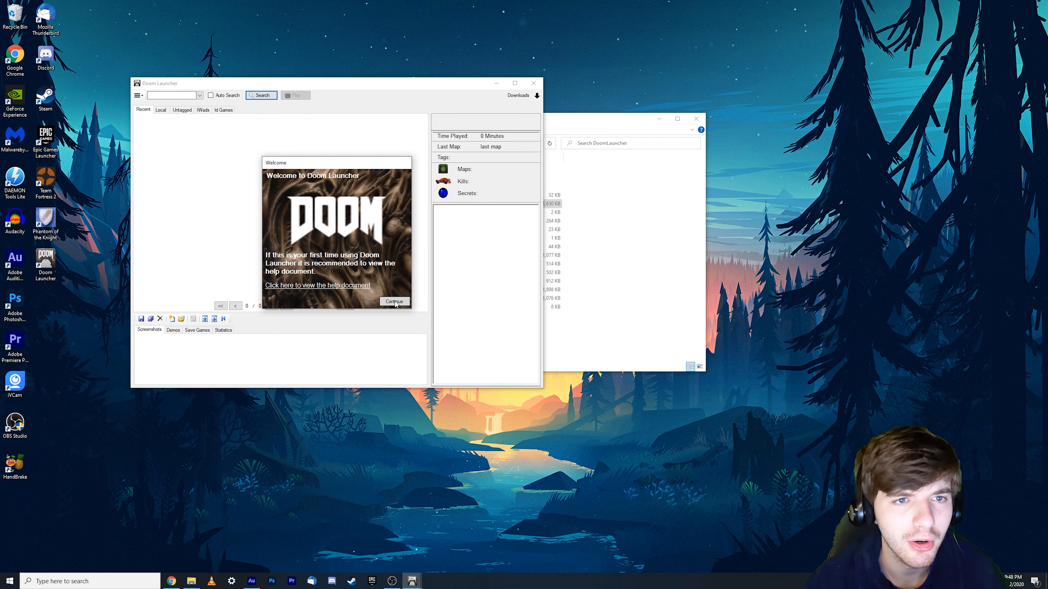
{"action": "left_click", "coordinate": [394, 302]}
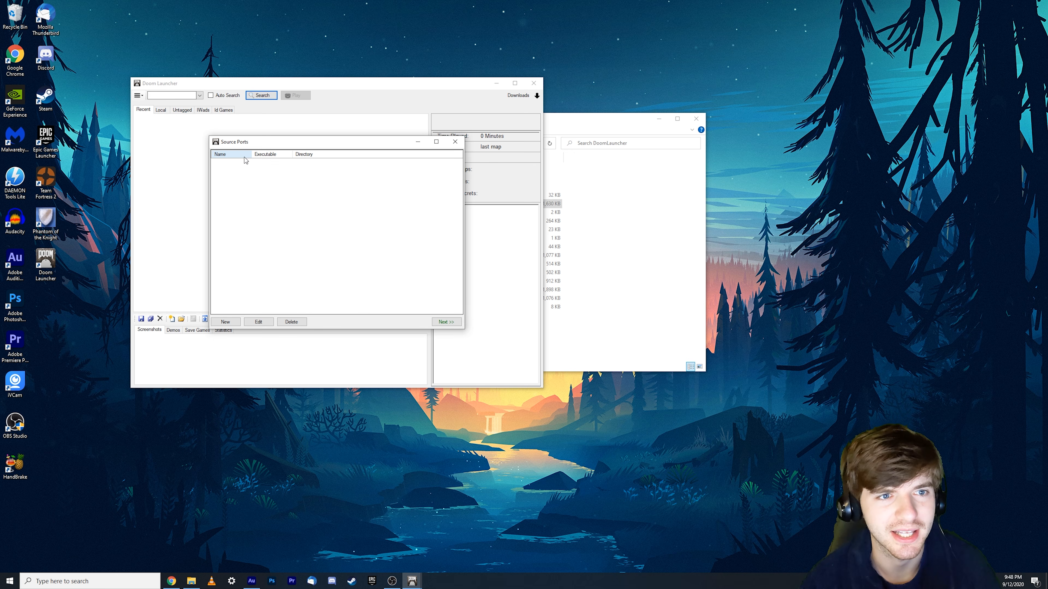
{"action": "mouse_move", "coordinate": [243, 142]}
{"action": "left_mouse_down"}
{"action": "mouse_move", "coordinate": [263, 126]}
{"action": "mouse_move", "coordinate": [261, 150]}
{"action": "left_mouse_up"}
Add a source port, entering GZ Doom as its name and choosing gzdoom.exe from C:\GZ Doom as its executable, and save it
{"action": "left_click", "coordinate": [247, 333]}
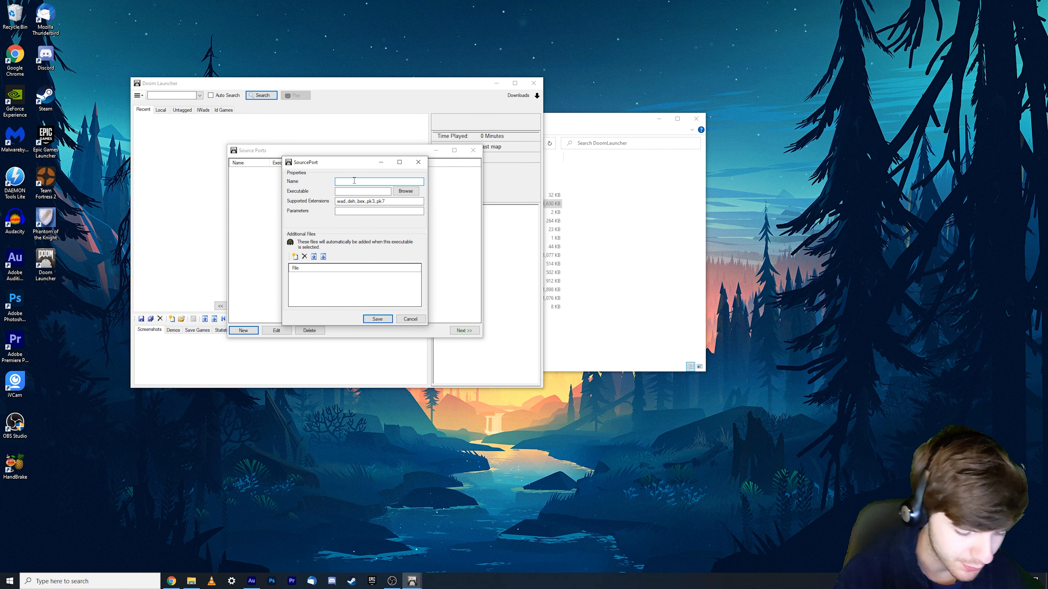
{"action": "type", "text": "GZ Doom"}
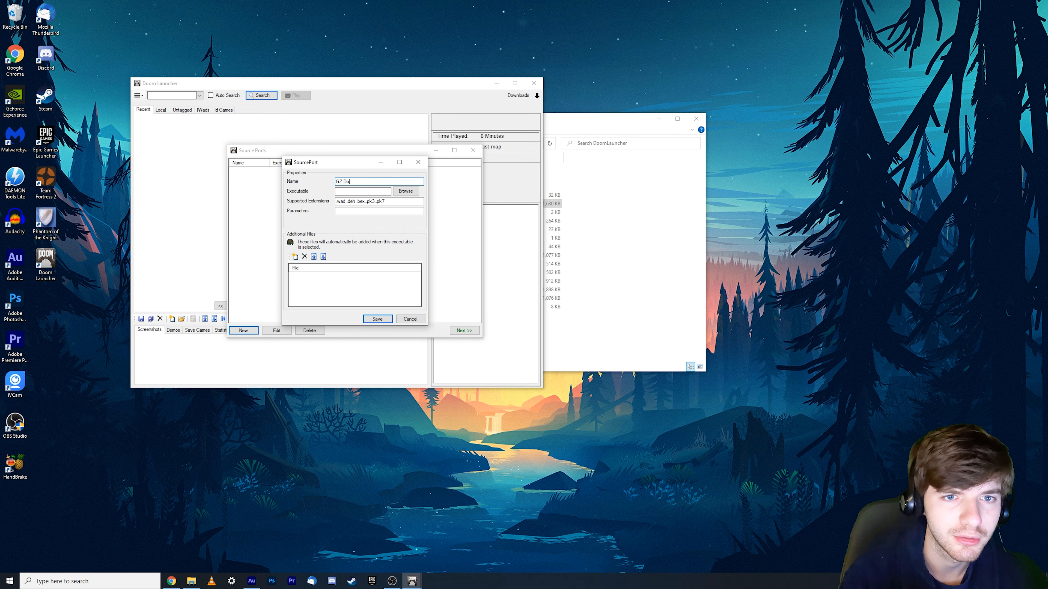
{"action": "left_click", "coordinate": [403, 194]}
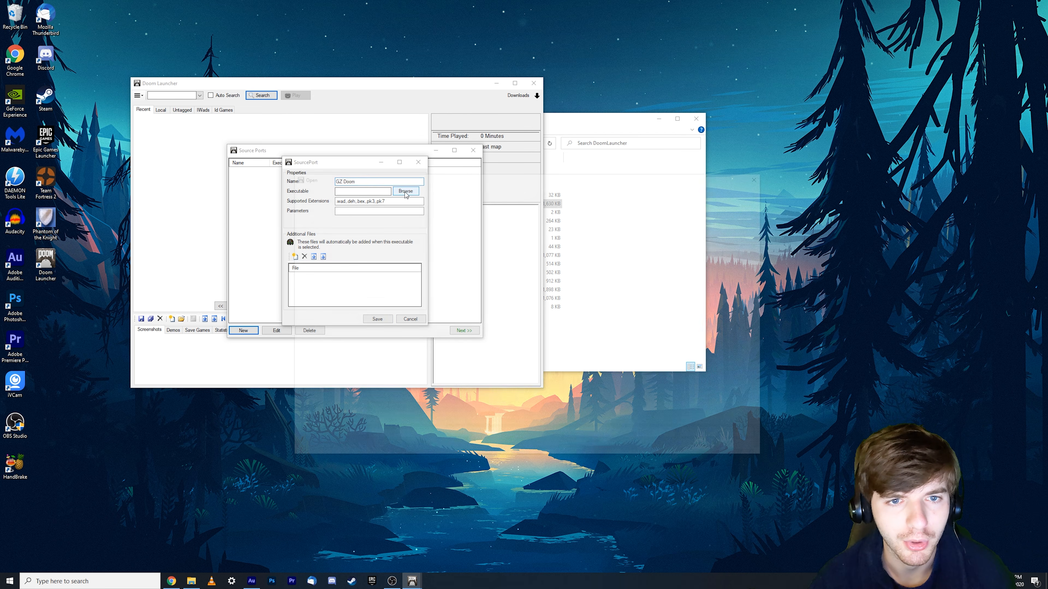
{"action": "left_click", "coordinate": [392, 190]}
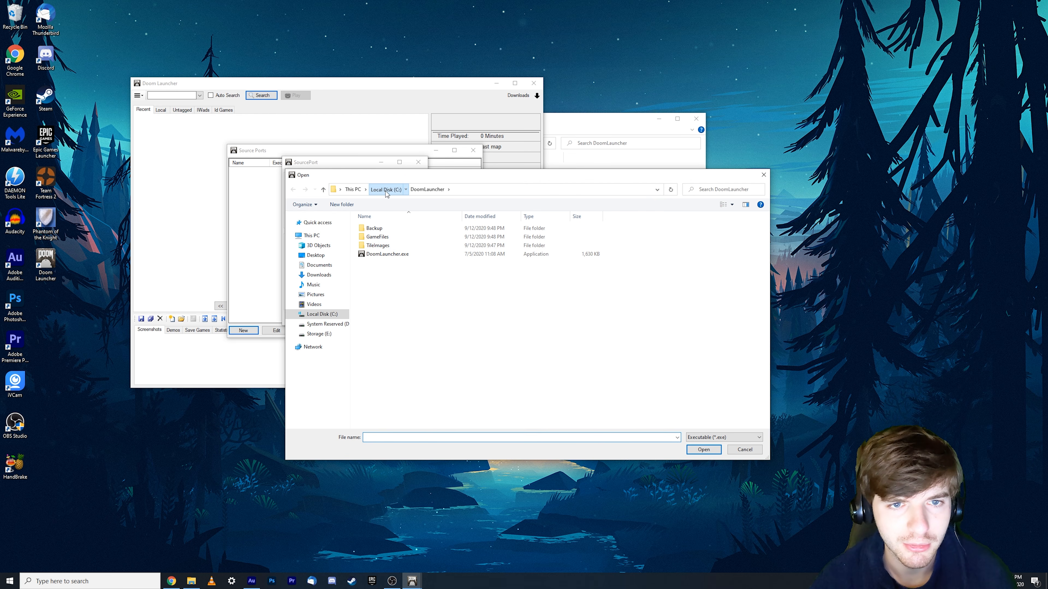
{"action": "double_click", "coordinate": [376, 263]}
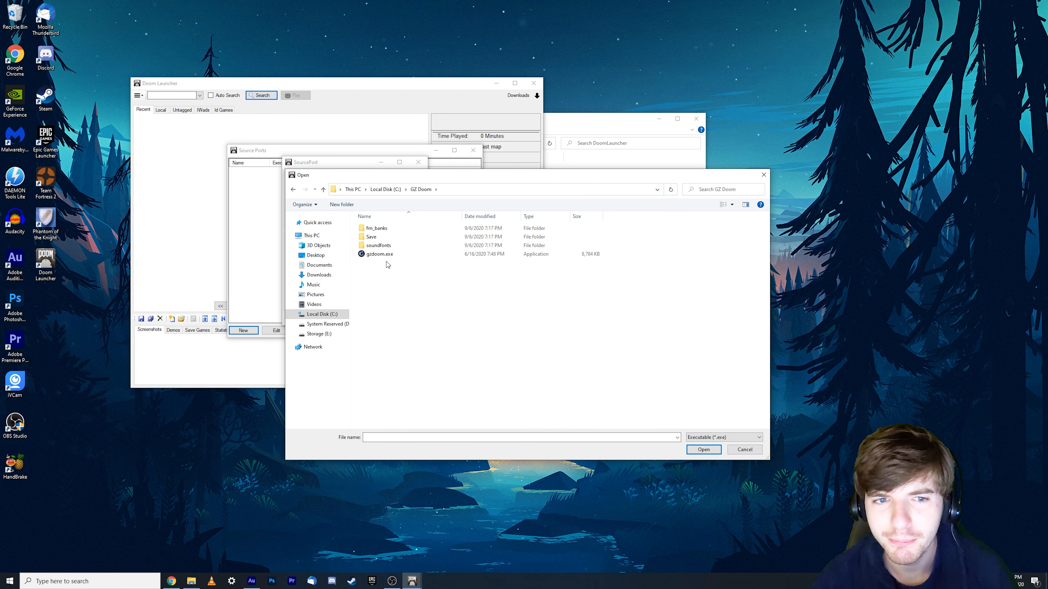
{"action": "left_click", "coordinate": [389, 255]}
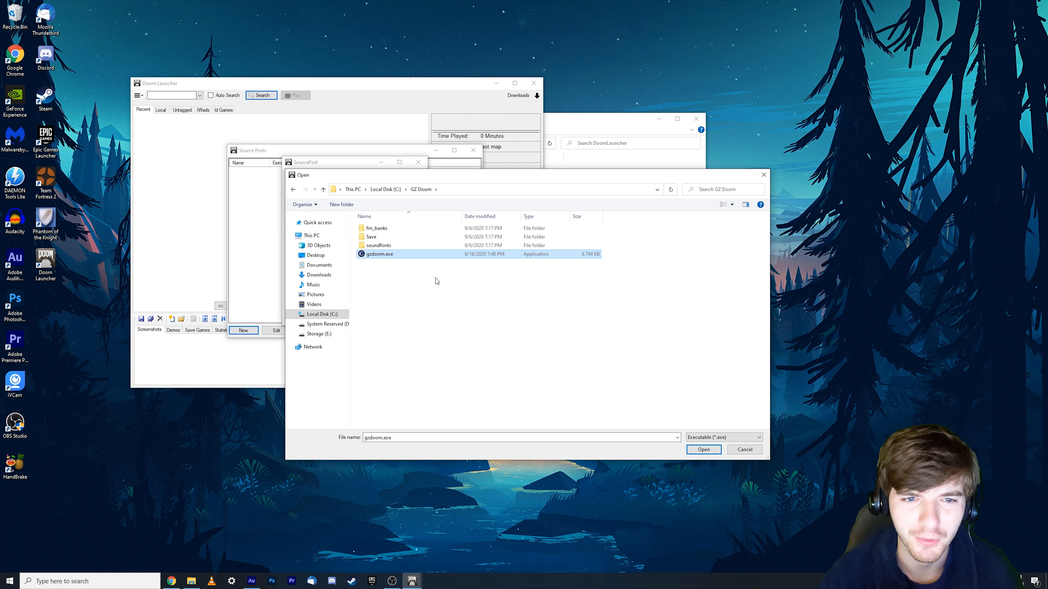
{"action": "left_click", "coordinate": [704, 449]}
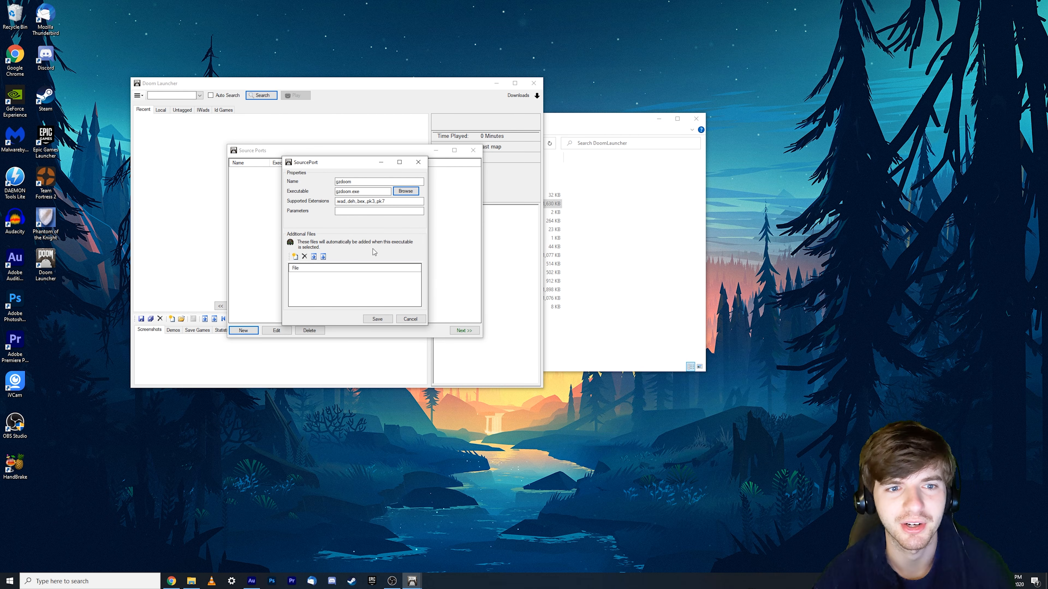
{"action": "left_click", "coordinate": [377, 320]}
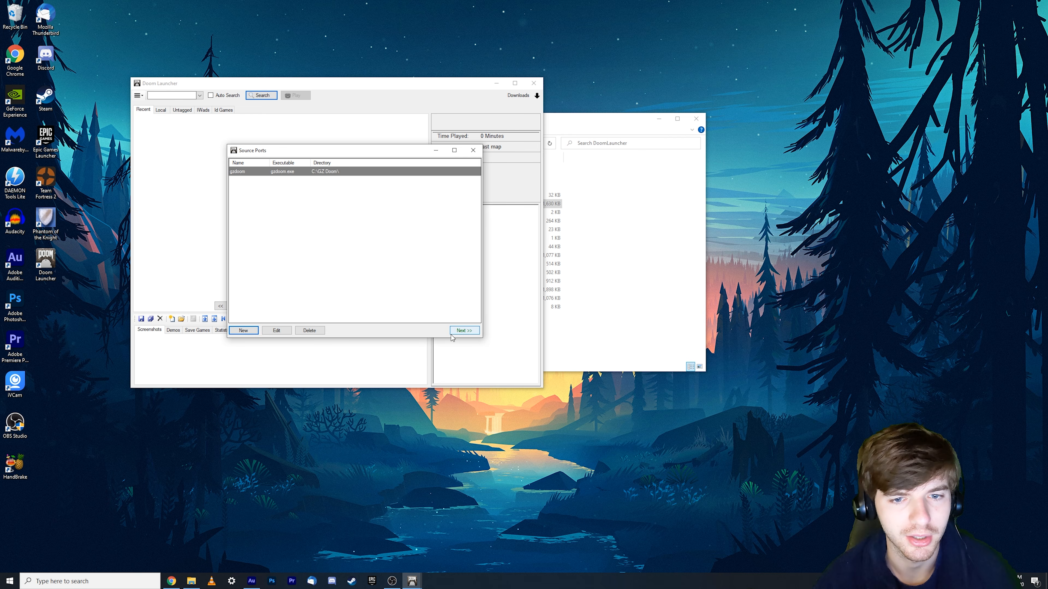
Continue from the source ports list to the IWAD selection and add DOOM.WAD and DOOM2.WAD from C:\GZ Doom
{"action": "left_click", "coordinate": [463, 332]}
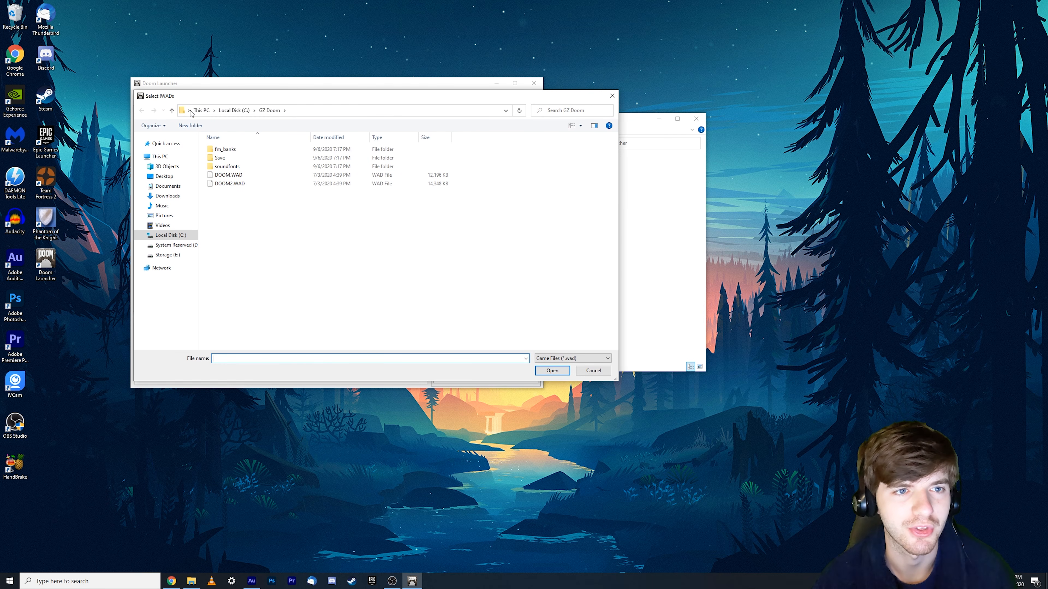
{"action": "left_click", "coordinate": [229, 110]}
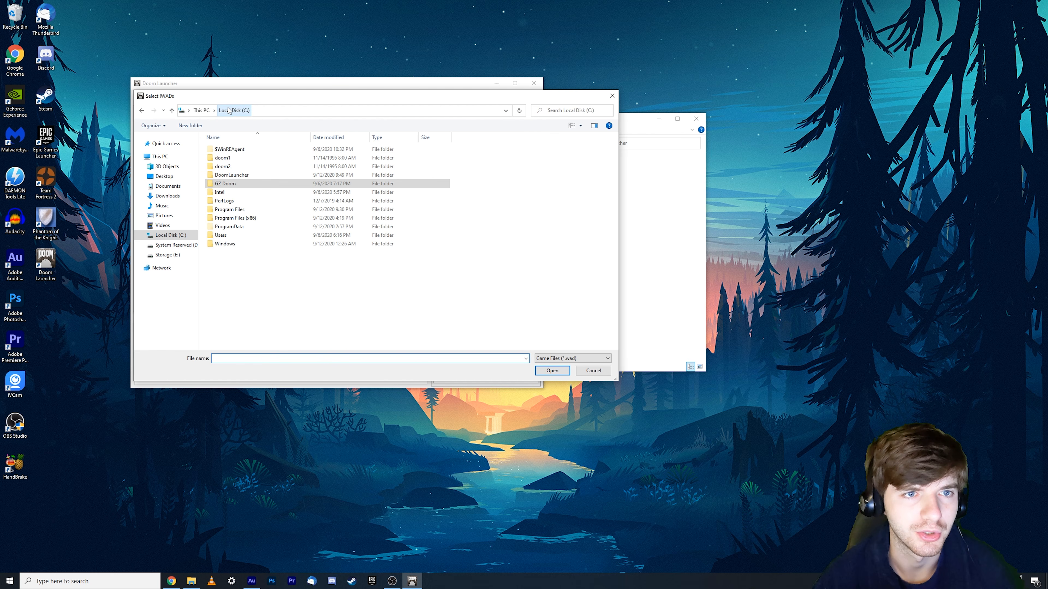
{"action": "double_click", "coordinate": [226, 184]}
{"action": "left_click", "coordinate": [231, 175]}
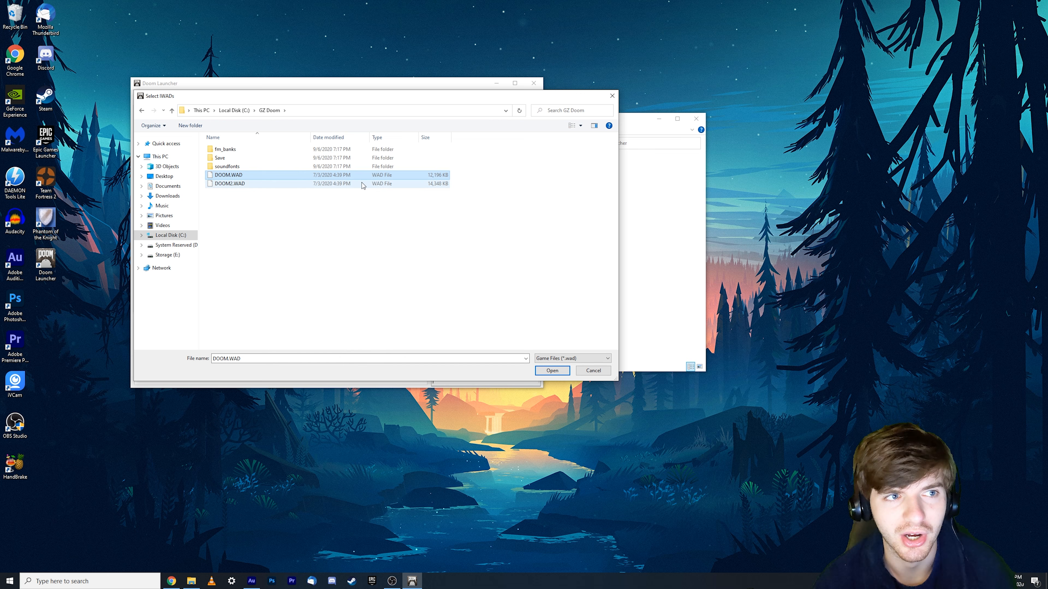
{"action": "left_click", "coordinate": [252, 187], "text": "ctrl"}
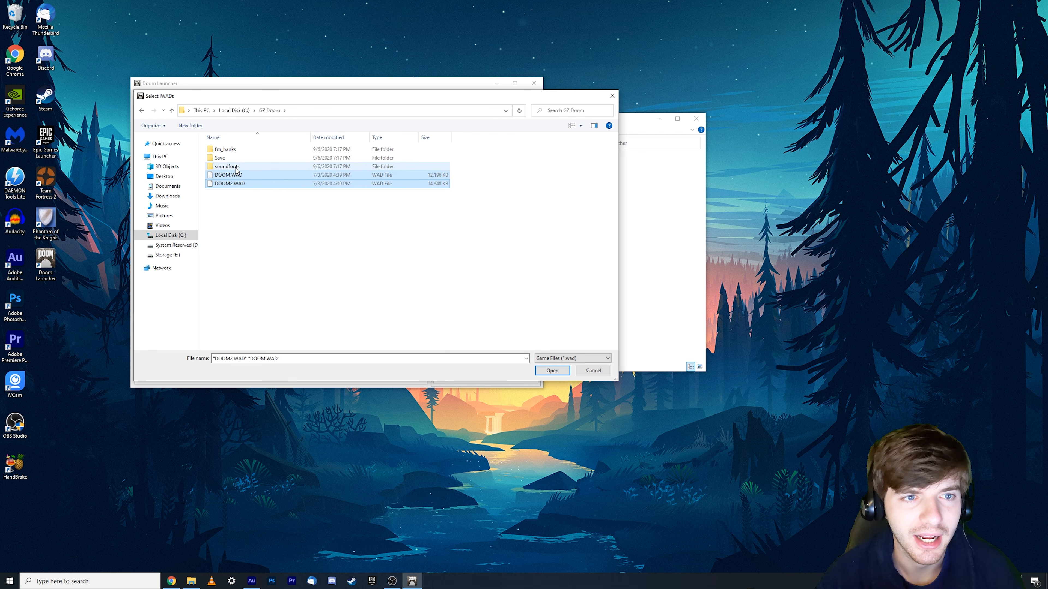
{"action": "left_click", "coordinate": [553, 370]}
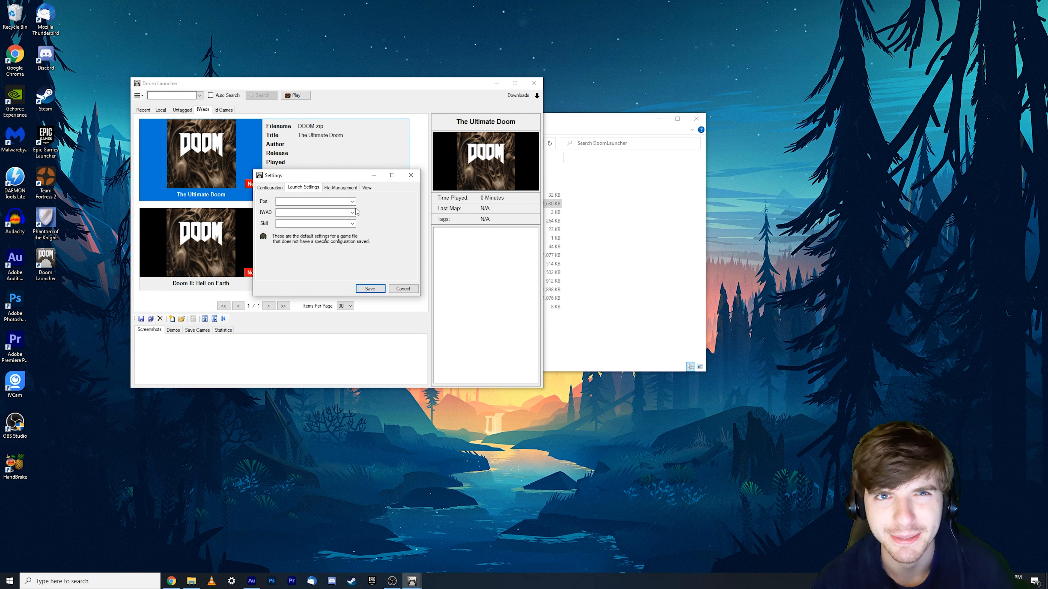
{"action": "left_click", "coordinate": [276, 189]}
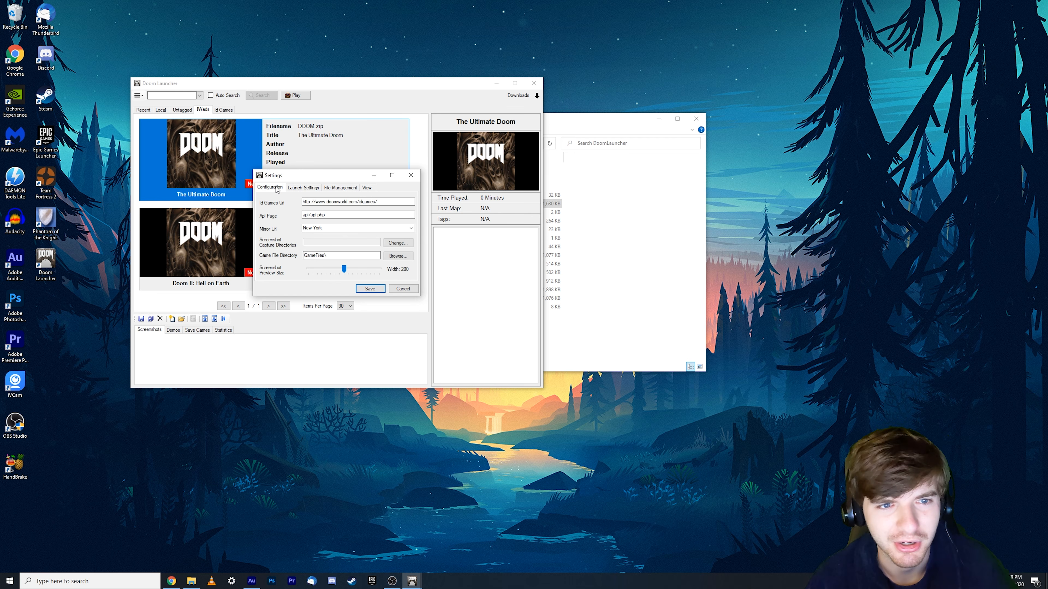
{"action": "left_click", "coordinate": [298, 189]}
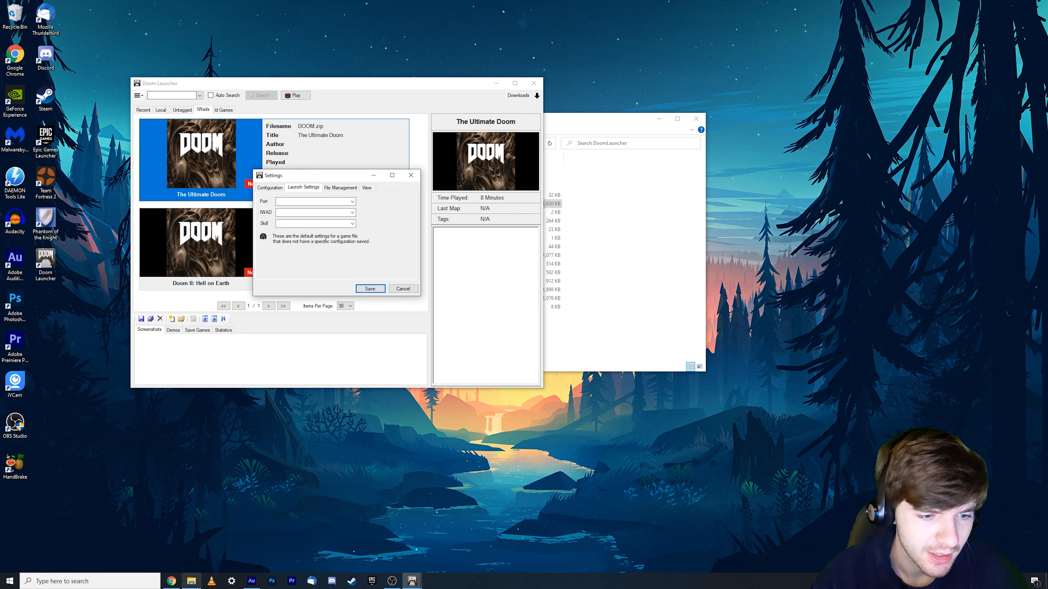
Switch to File Explorer, open the doom1 folder on Local Disk (C:), read through marks1st.txt and close it
{"action": "left_click", "coordinate": [191, 581]}
{"action": "left_click", "coordinate": [288, 242]}
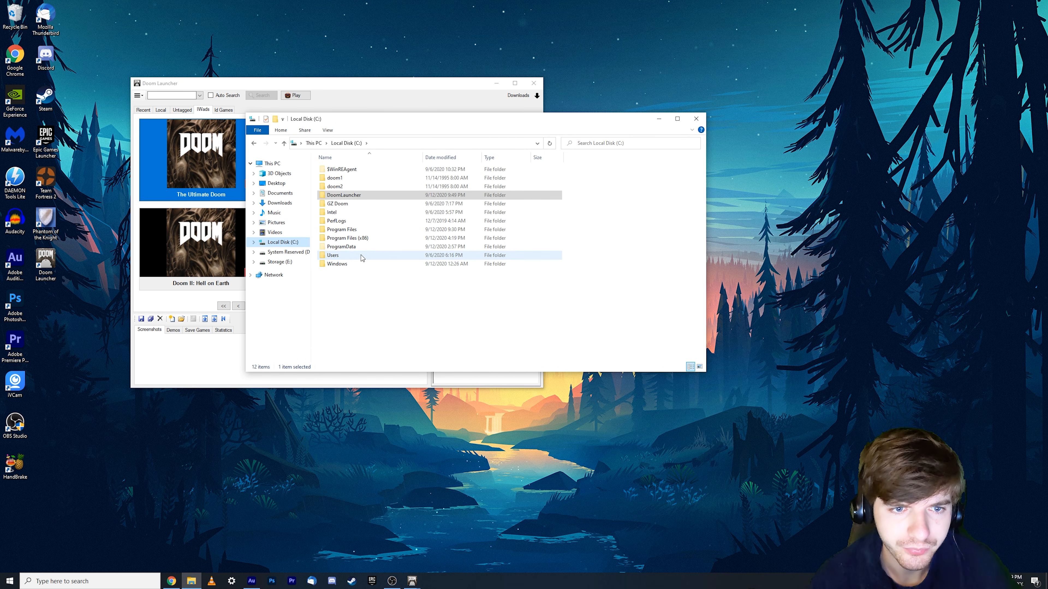
{"action": "double_click", "coordinate": [335, 178]}
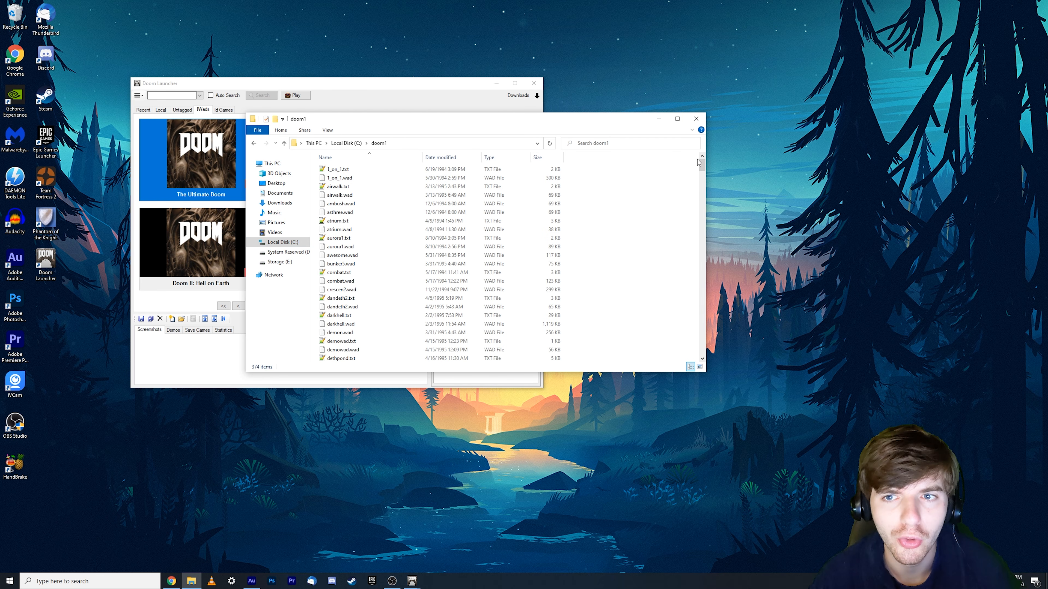
{"action": "left_click_drag", "start_coordinate": [703, 167], "coordinate": [697, 251]}
{"action": "double_click", "coordinate": [346, 215]}
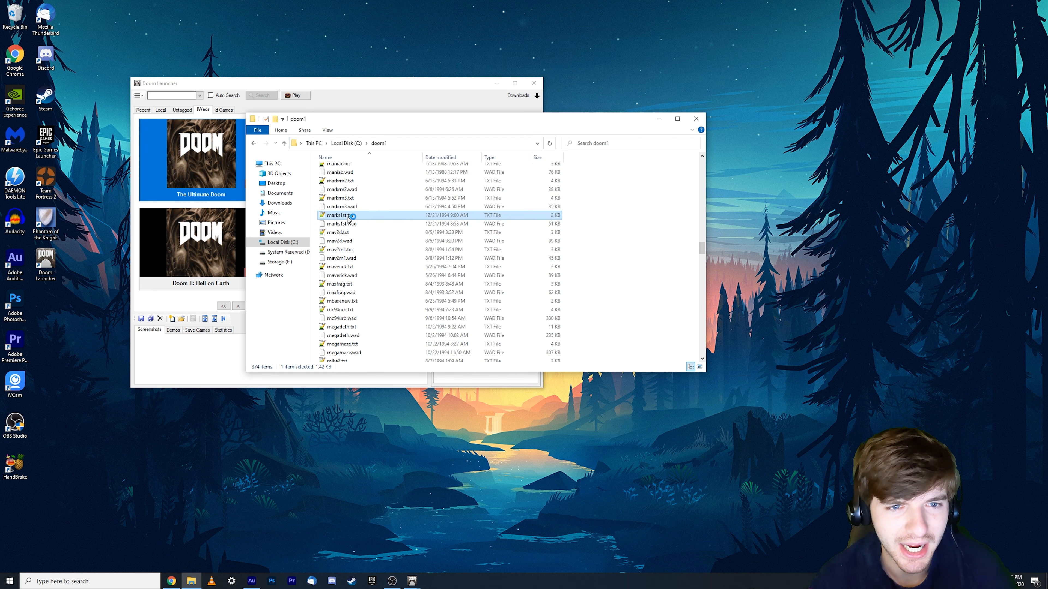
{"action": "scroll", "coordinate": [444, 274], "scroll_direction": "down", "scroll_amount": 6}
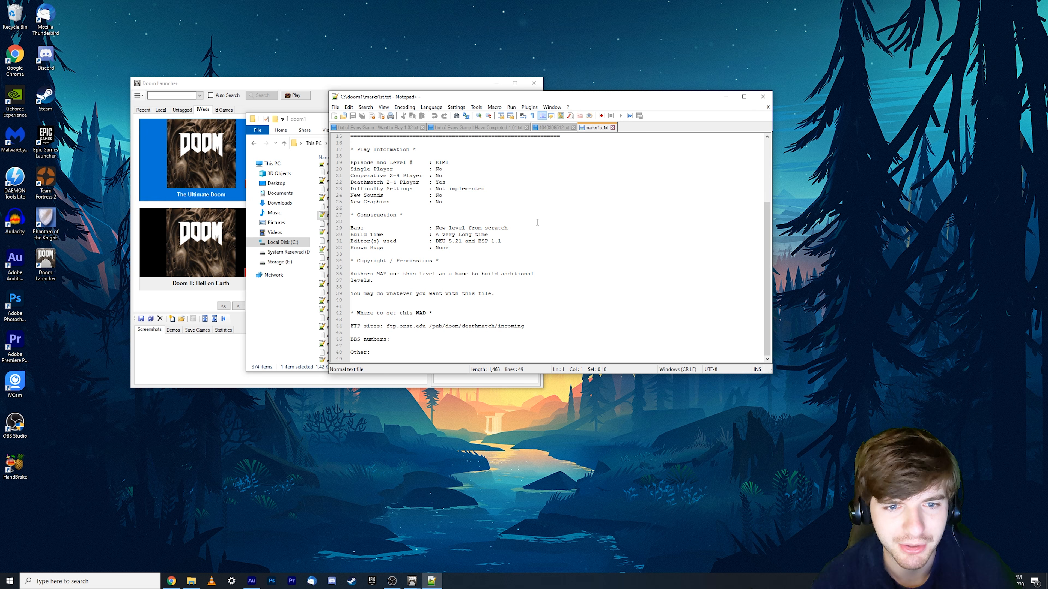
{"action": "scroll", "coordinate": [445, 274], "scroll_direction": "up", "scroll_amount": 6}
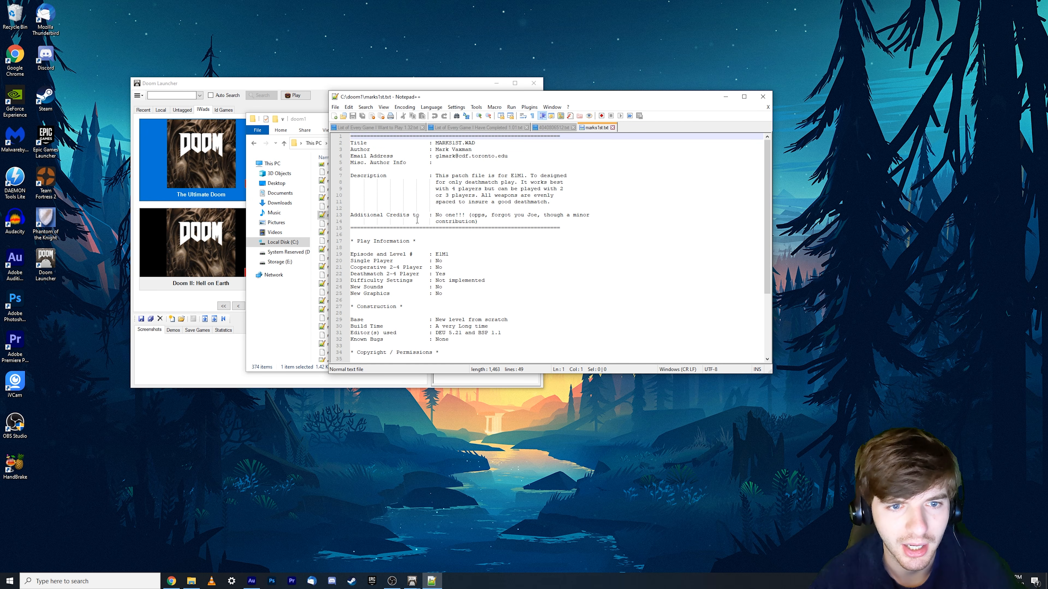
{"action": "scroll", "coordinate": [417, 220], "scroll_direction": "down", "scroll_amount": 5}
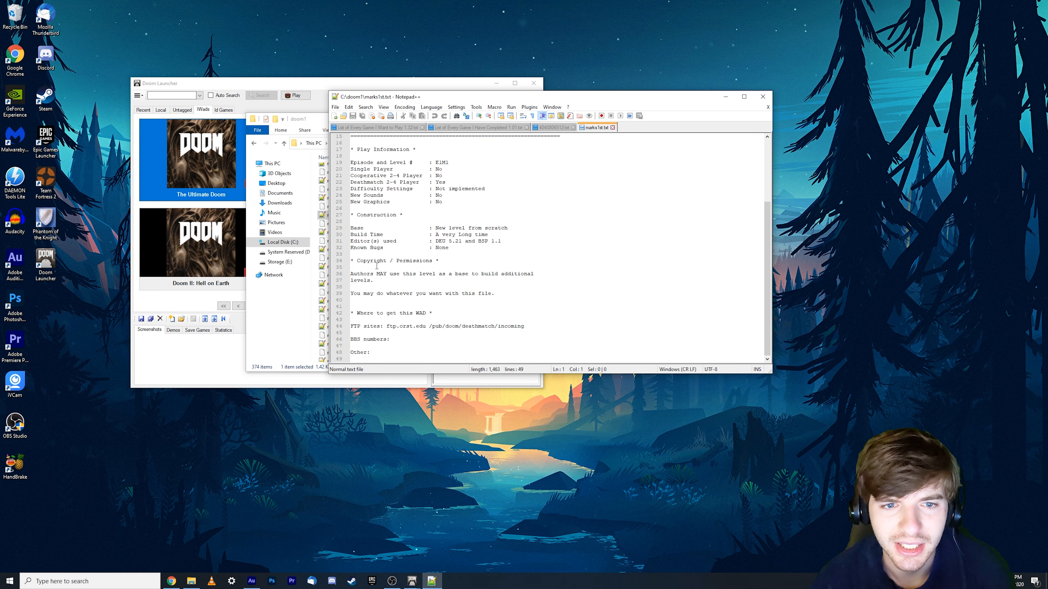
{"action": "left_click", "coordinate": [762, 98]}
Browse the WAD and text files in the doom1 and doom2 folders on Local Disk (C:), returning to doom1
{"action": "scroll", "coordinate": [432, 312], "scroll_direction": "down", "scroll_amount": 3}
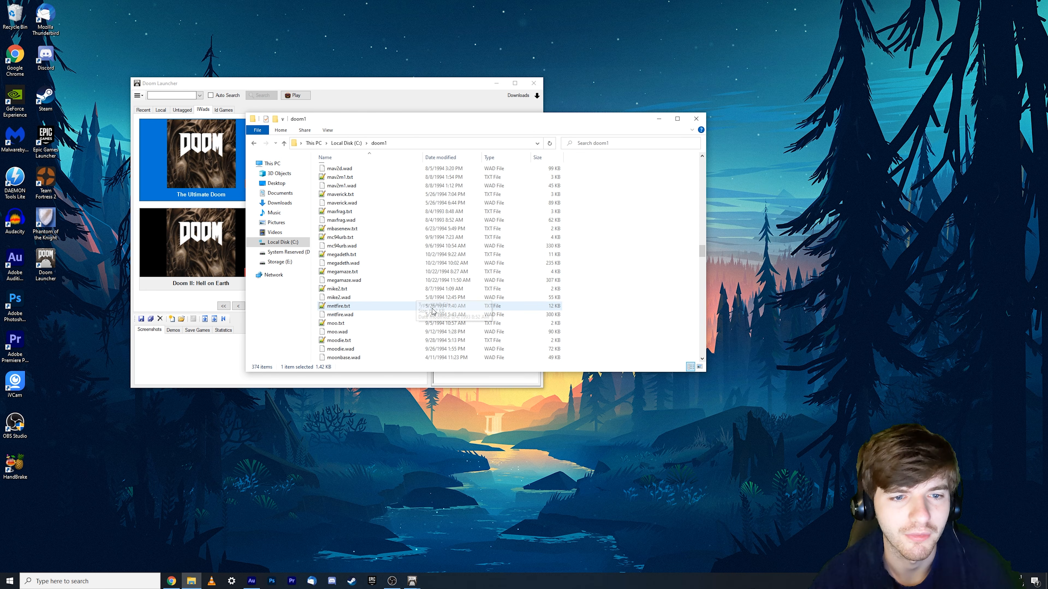
{"action": "scroll", "coordinate": [432, 311], "scroll_direction": "down", "scroll_amount": 14}
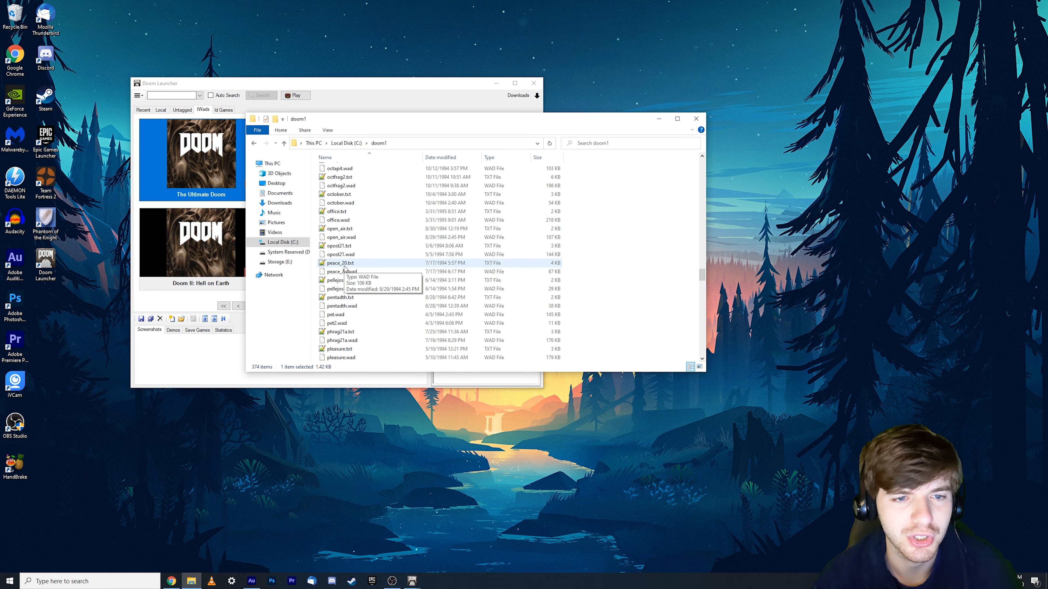
{"action": "scroll", "coordinate": [345, 267], "scroll_direction": "down", "scroll_amount": 15}
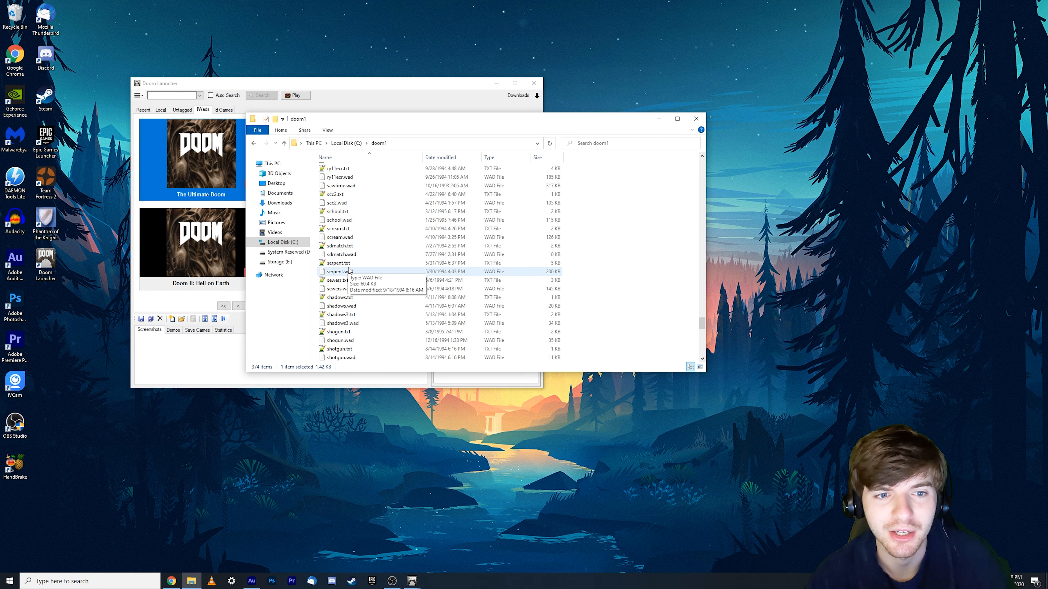
{"action": "scroll", "coordinate": [350, 275], "scroll_direction": "down", "scroll_amount": 15}
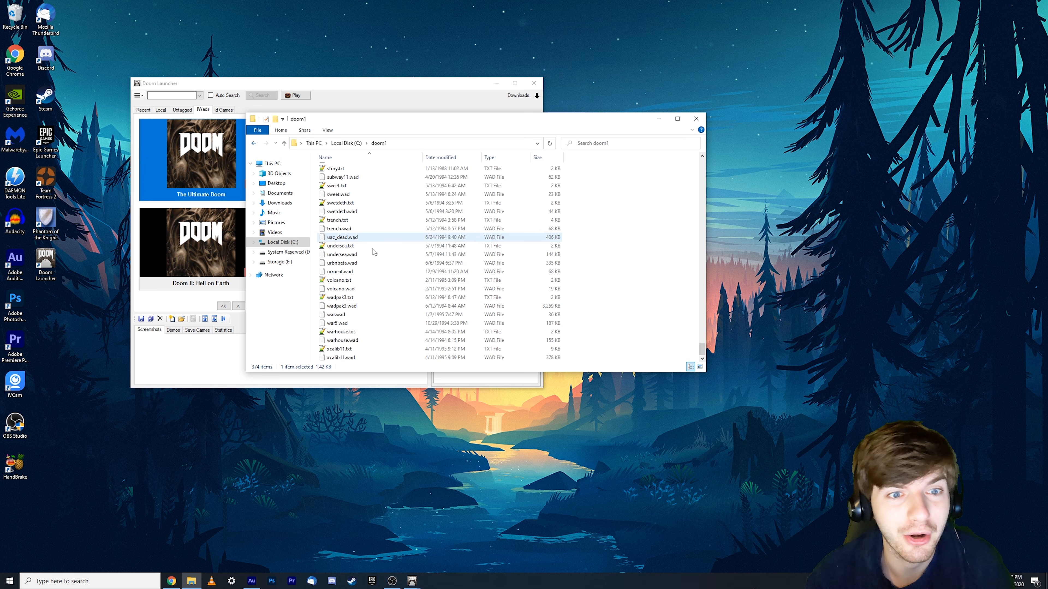
{"action": "scroll", "coordinate": [384, 260], "scroll_direction": "up", "scroll_amount": 20}
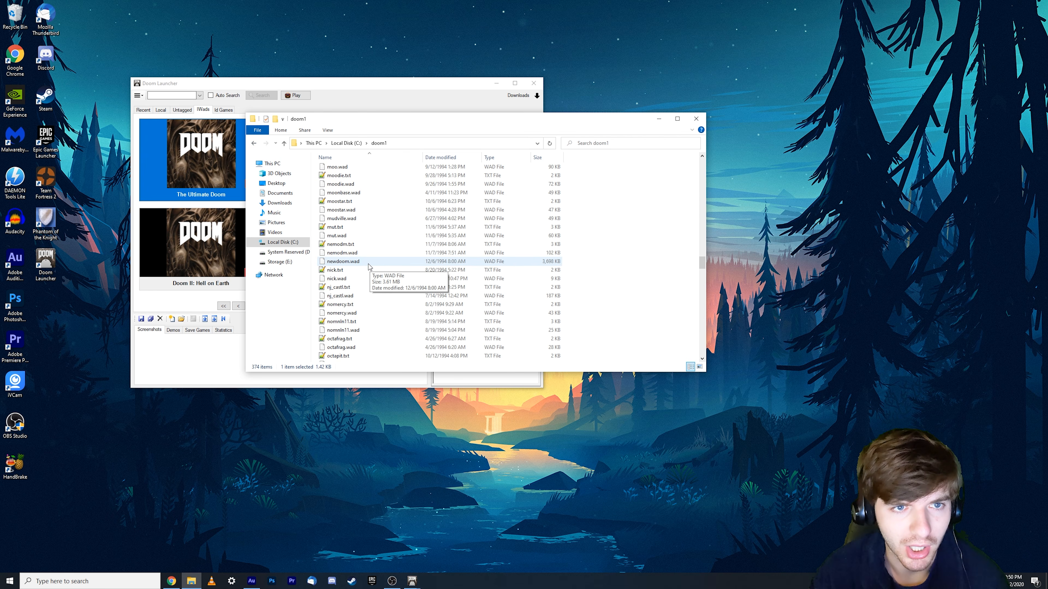
{"action": "left_click", "coordinate": [254, 143]}
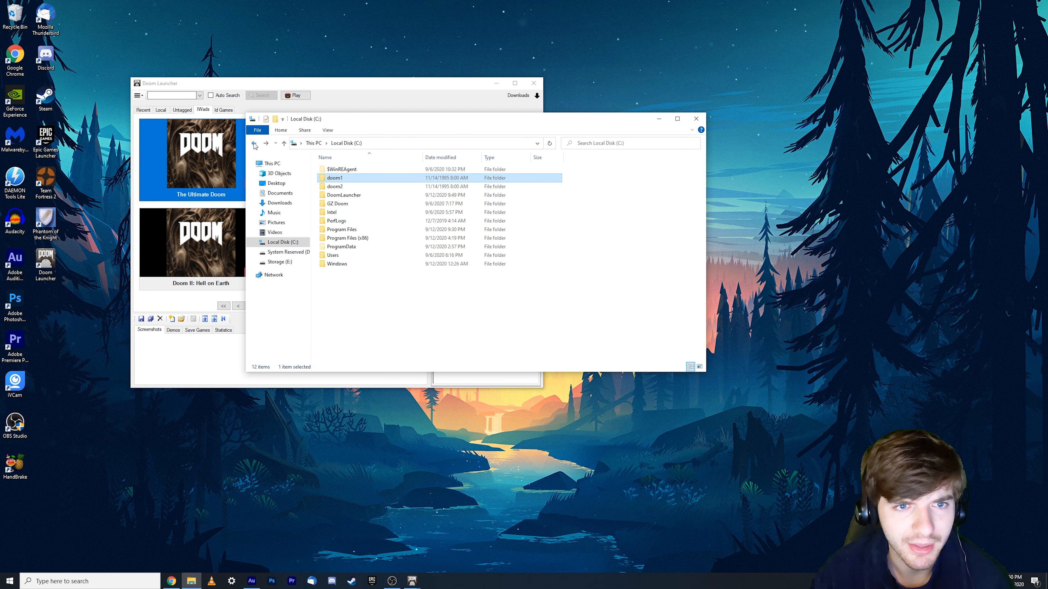
{"action": "double_click", "coordinate": [335, 187]}
{"action": "mouse_move", "coordinate": [705, 166]}
{"action": "left_mouse_down"}
{"action": "mouse_move", "coordinate": [706, 215]}
{"action": "mouse_move", "coordinate": [704, 163]}
{"action": "left_mouse_up"}
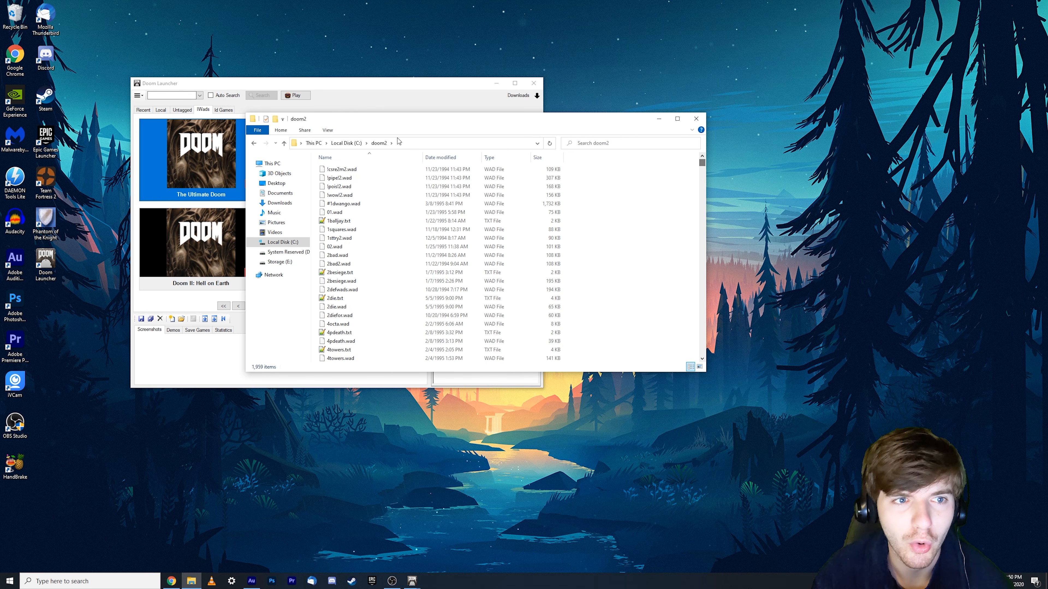
{"action": "left_click", "coordinate": [254, 143]}
{"action": "double_click", "coordinate": [349, 178]}
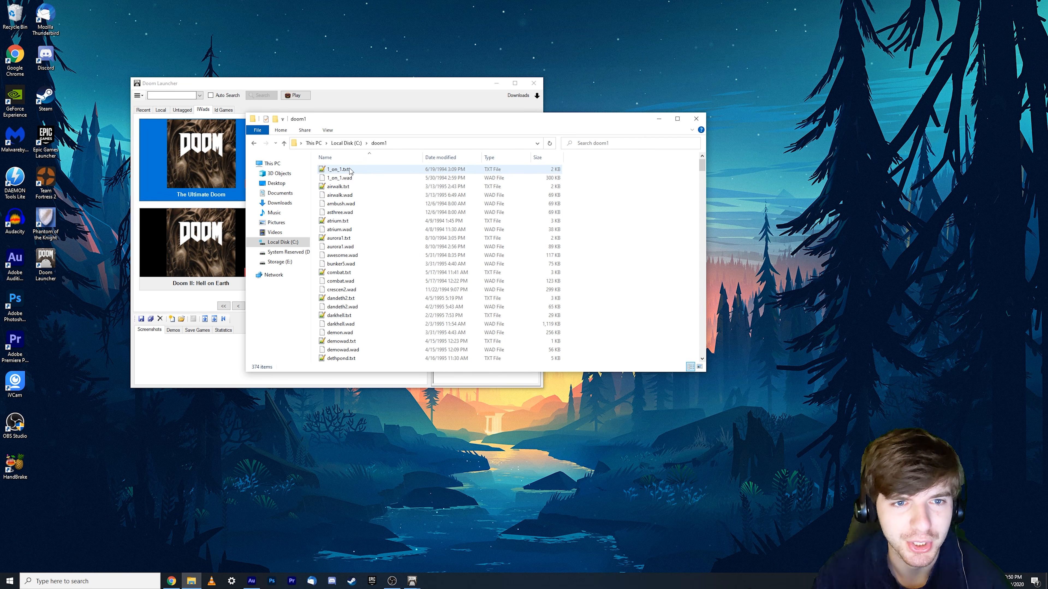
Return to Doom Launcher's Settings window and set the default launch IWAD to DOOM and the port to gzdoom
{"action": "left_click", "coordinate": [411, 581]}
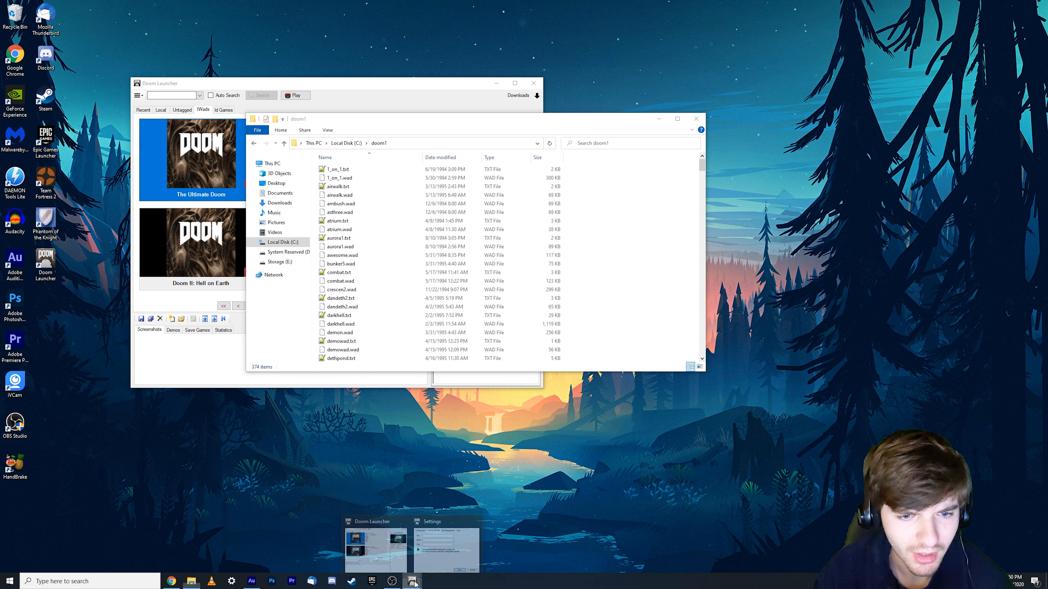
{"action": "left_click", "coordinate": [438, 543]}
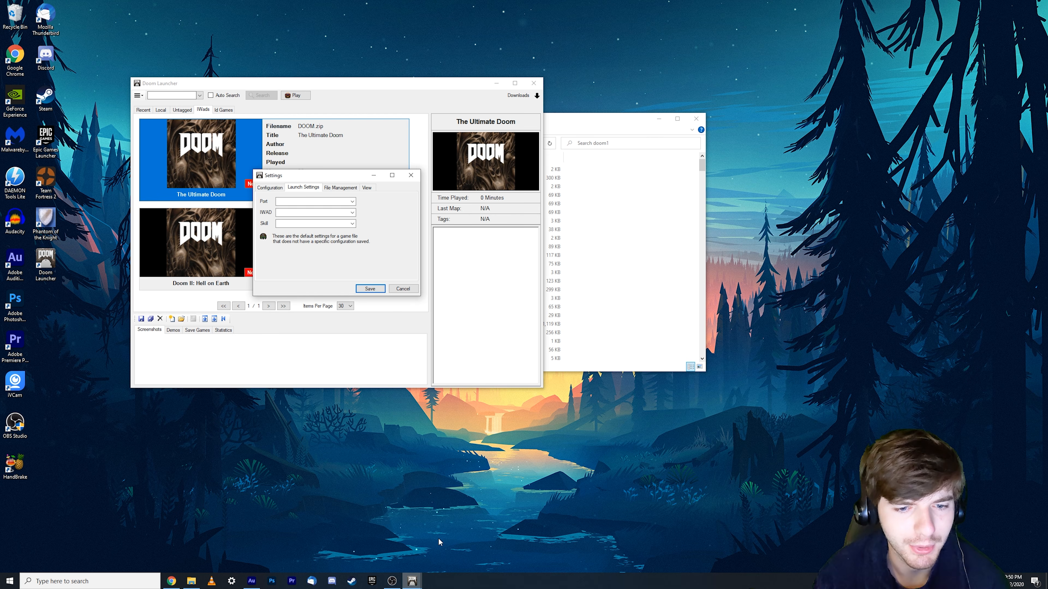
{"action": "left_click", "coordinate": [352, 213]}
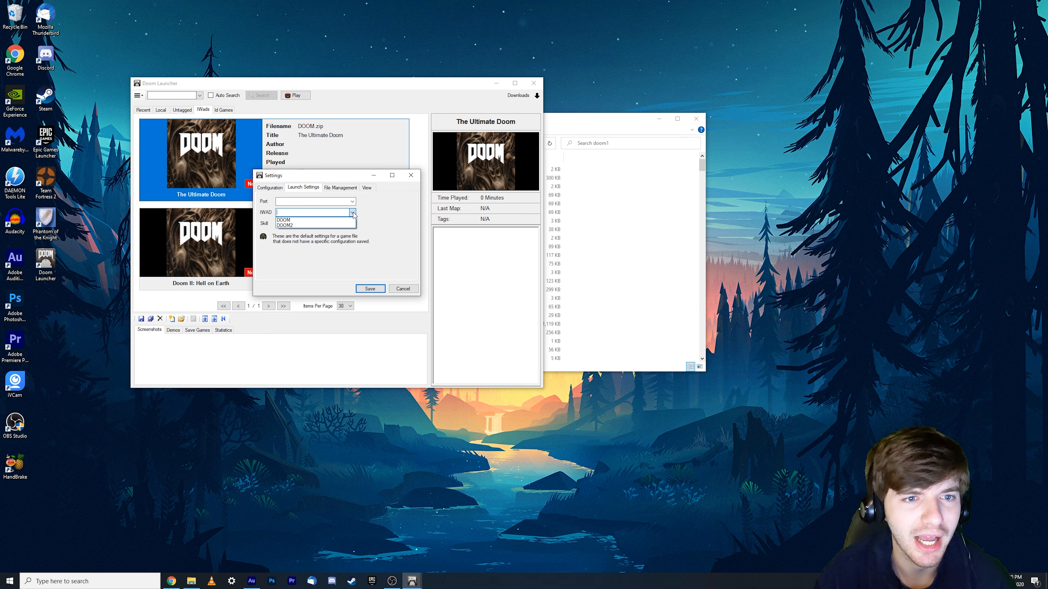
{"action": "left_click", "coordinate": [288, 220]}
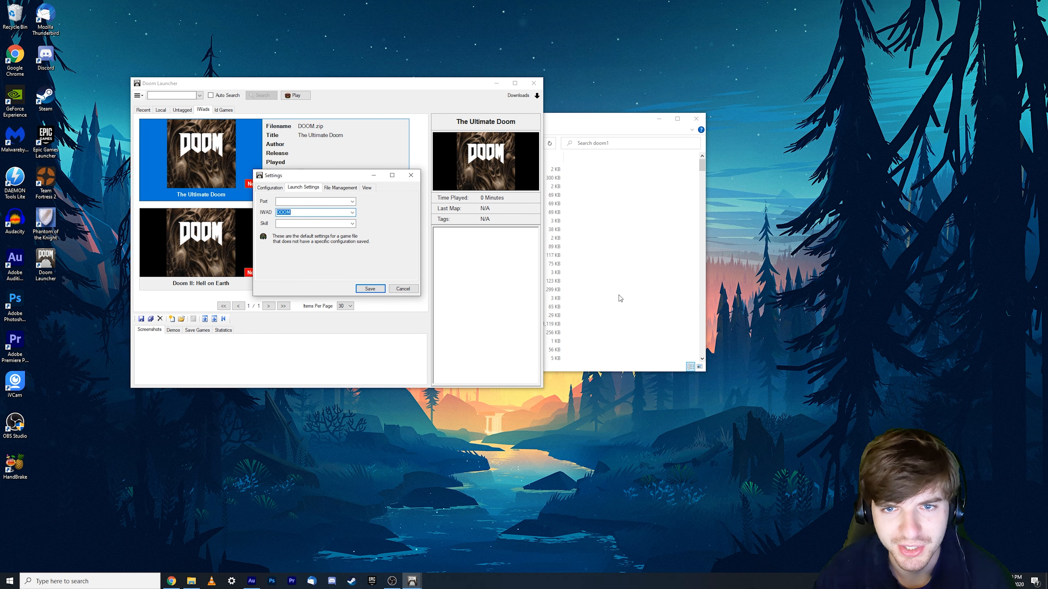
{"action": "left_click", "coordinate": [353, 212]}
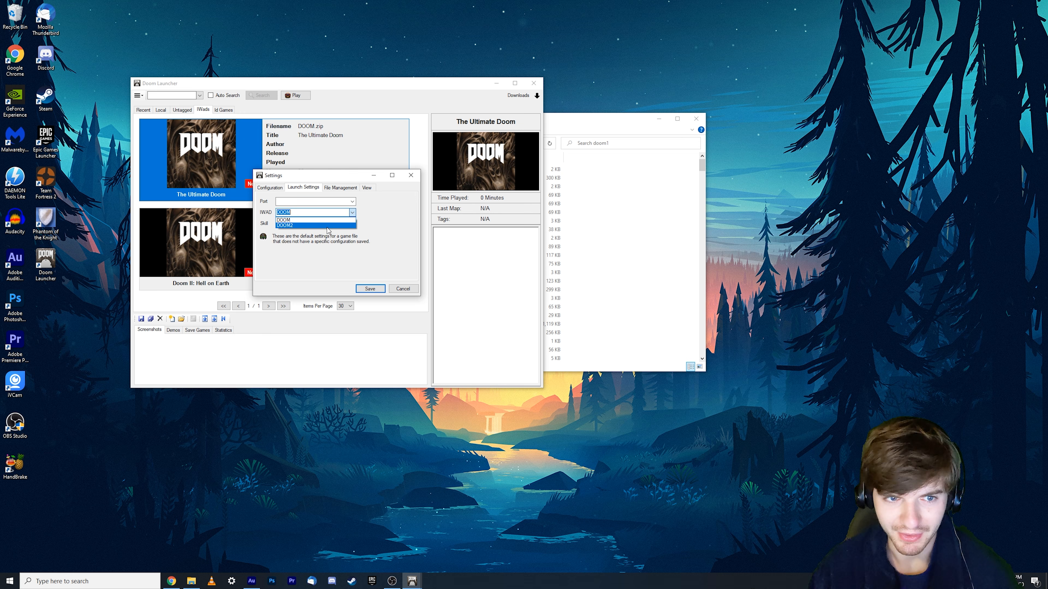
{"action": "left_click", "coordinate": [329, 227]}
{"action": "left_click", "coordinate": [353, 212]}
{"action": "left_click", "coordinate": [321, 220]}
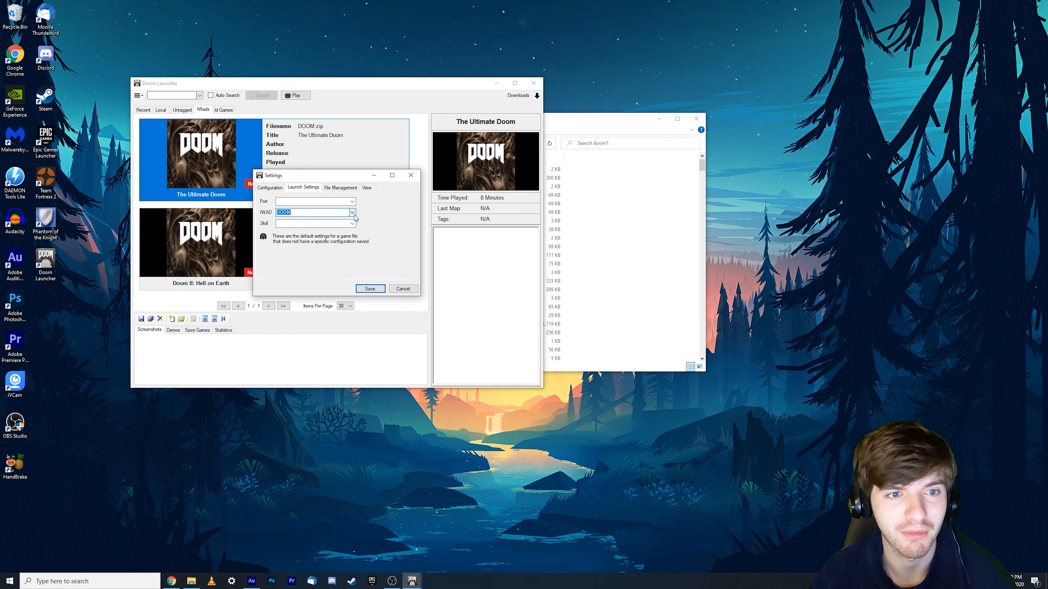
{"action": "left_click", "coordinate": [347, 209]}
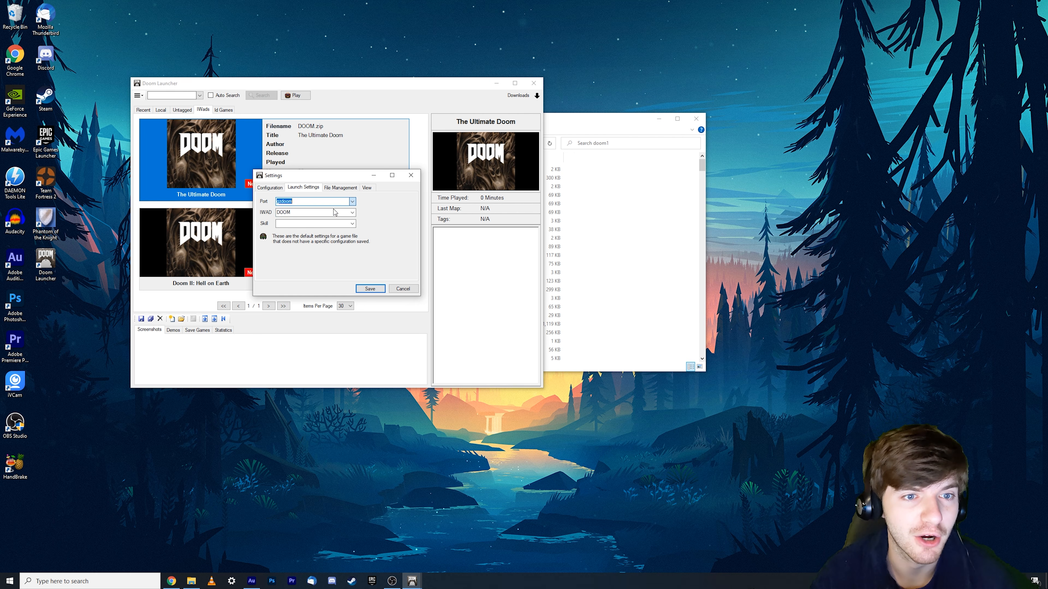
{"action": "left_click", "coordinate": [352, 212]}
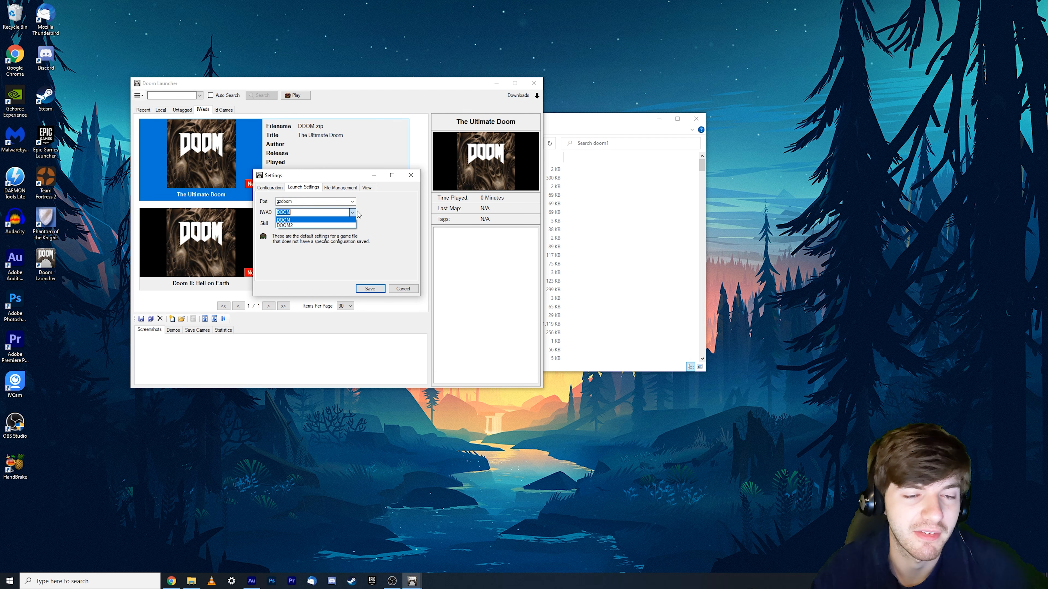
{"action": "left_click", "coordinate": [358, 214]}
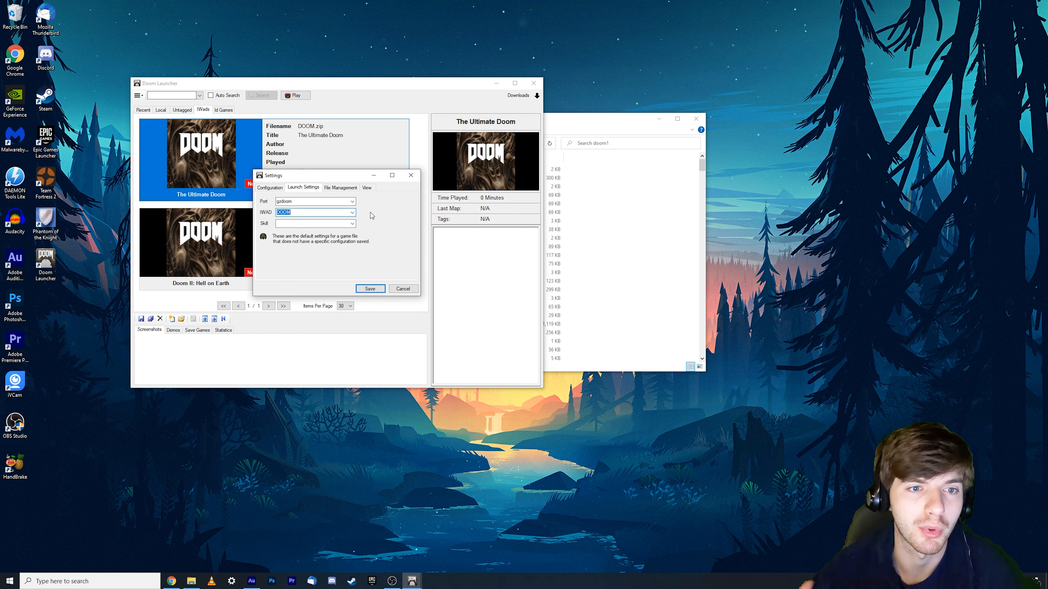
Set the default launch skill to 4 and save the settings
{"action": "left_click", "coordinate": [353, 224]}
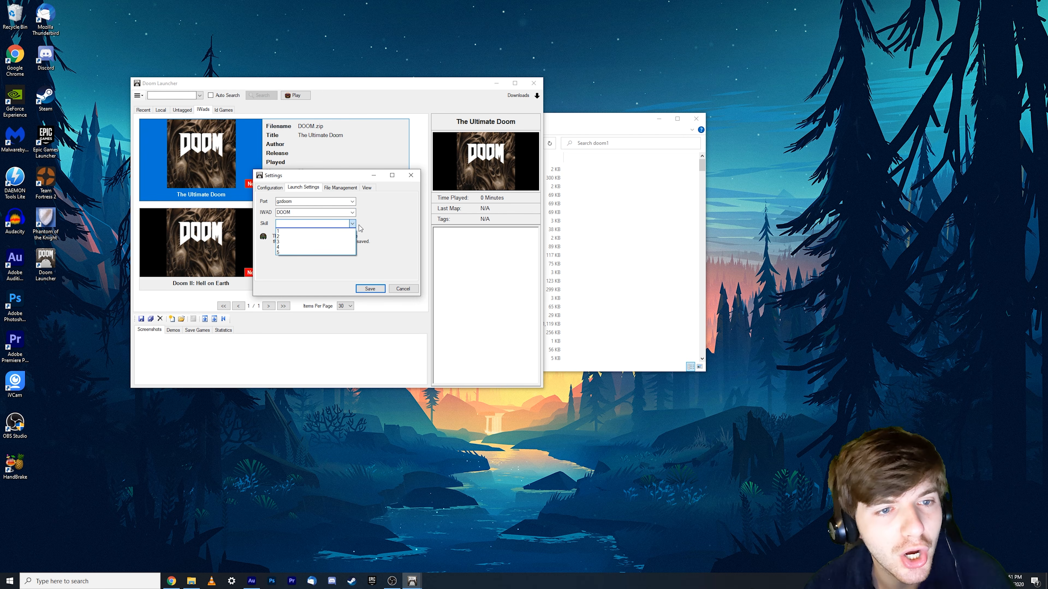
{"action": "left_click", "coordinate": [312, 247]}
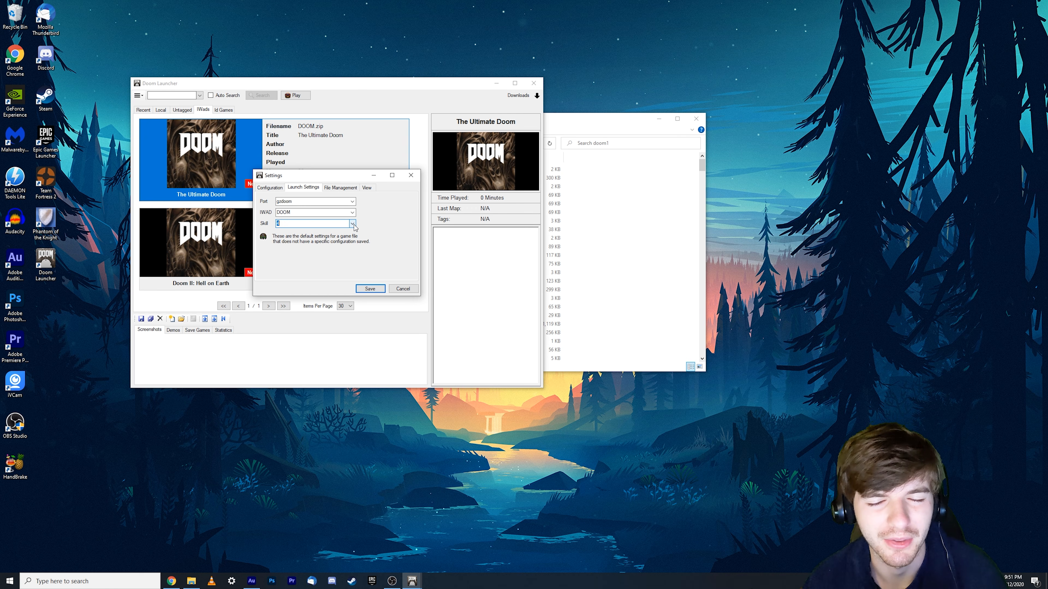
{"action": "left_click", "coordinate": [352, 225]}
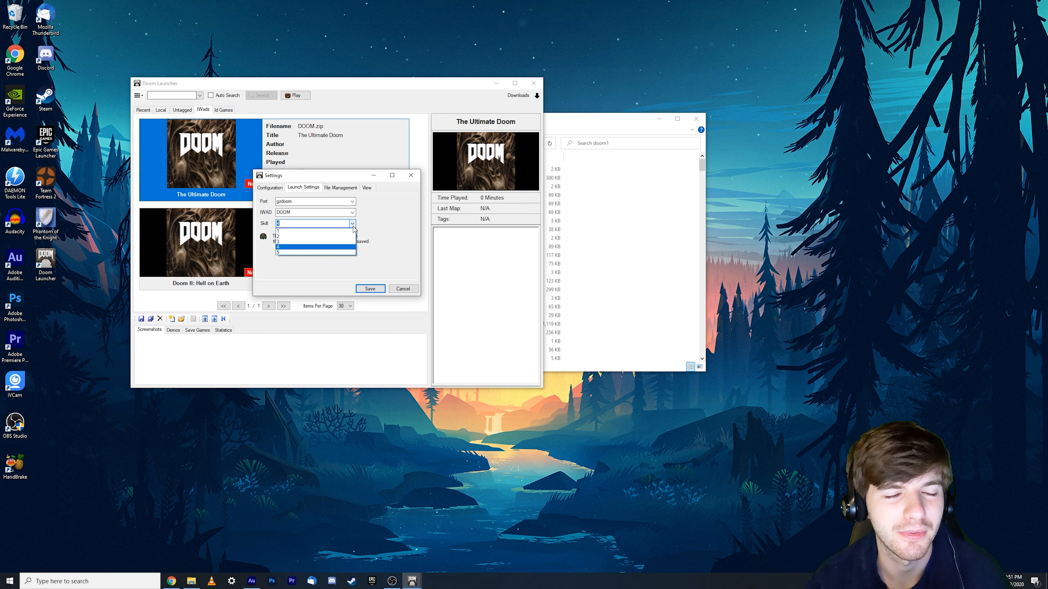
{"action": "left_click", "coordinate": [331, 247]}
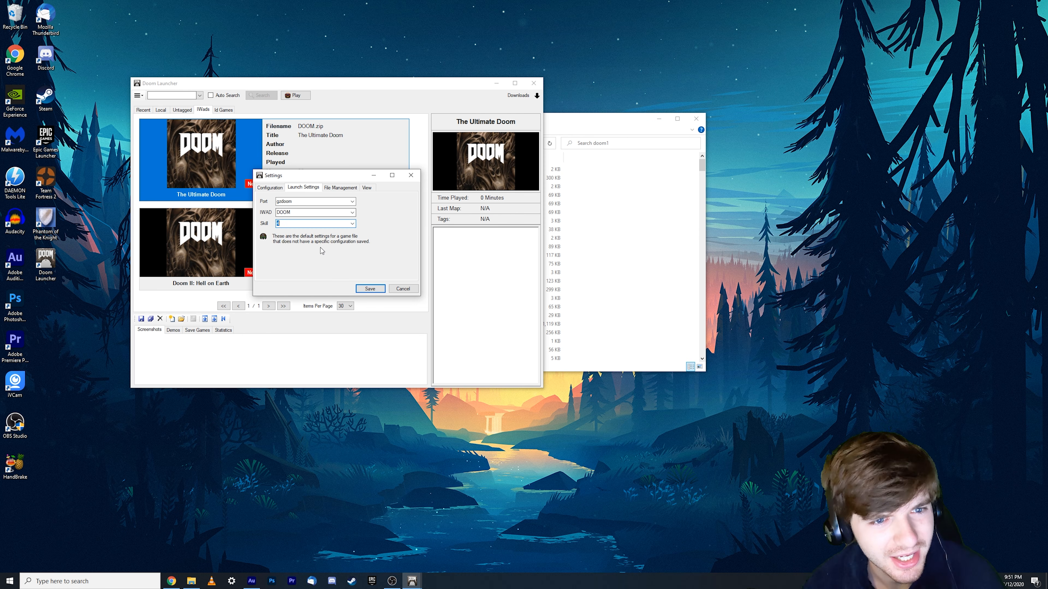
{"action": "left_click", "coordinate": [370, 289]}
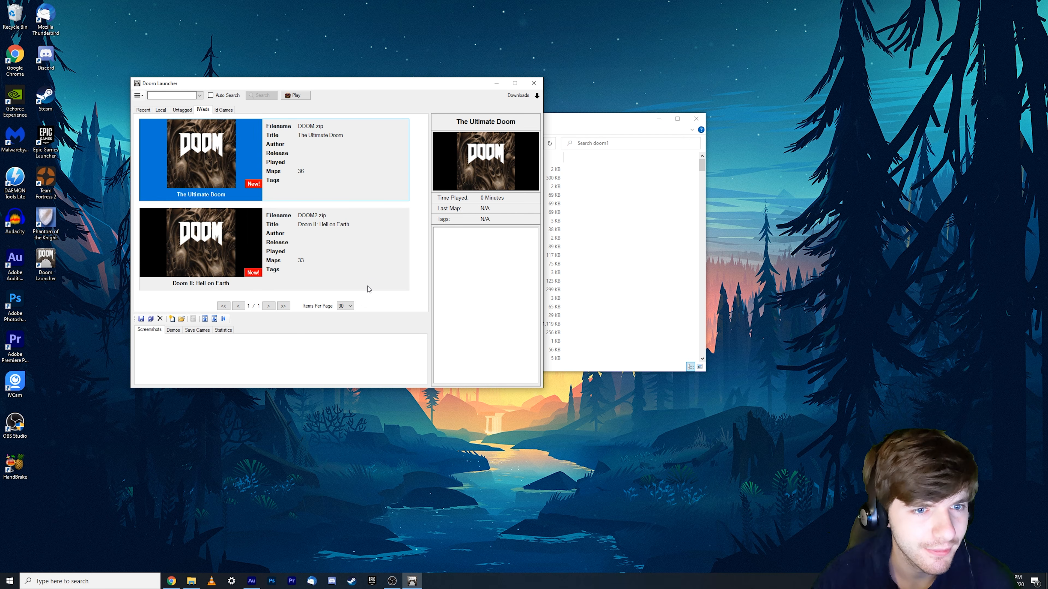
Place the doom1 folder window beside Doom Launcher and add 1_on_1.wad to the launcher's local files
{"action": "left_click", "coordinate": [565, 123]}
{"action": "left_click_drag", "start_coordinate": [348, 121], "coordinate": [591, 88]}
{"action": "left_click", "coordinate": [161, 109]}
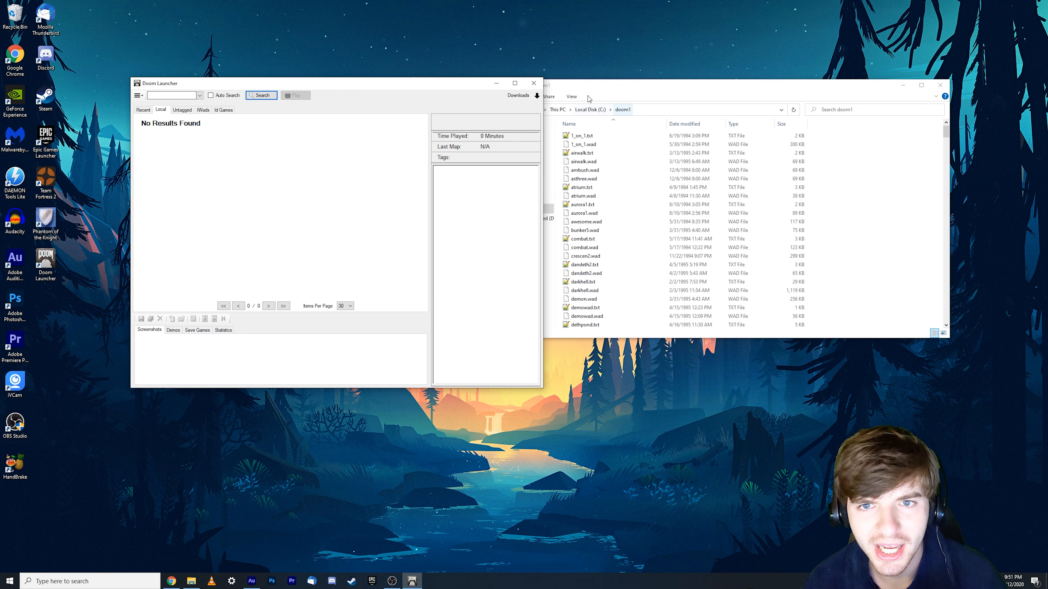
{"action": "left_click", "coordinate": [621, 110]}
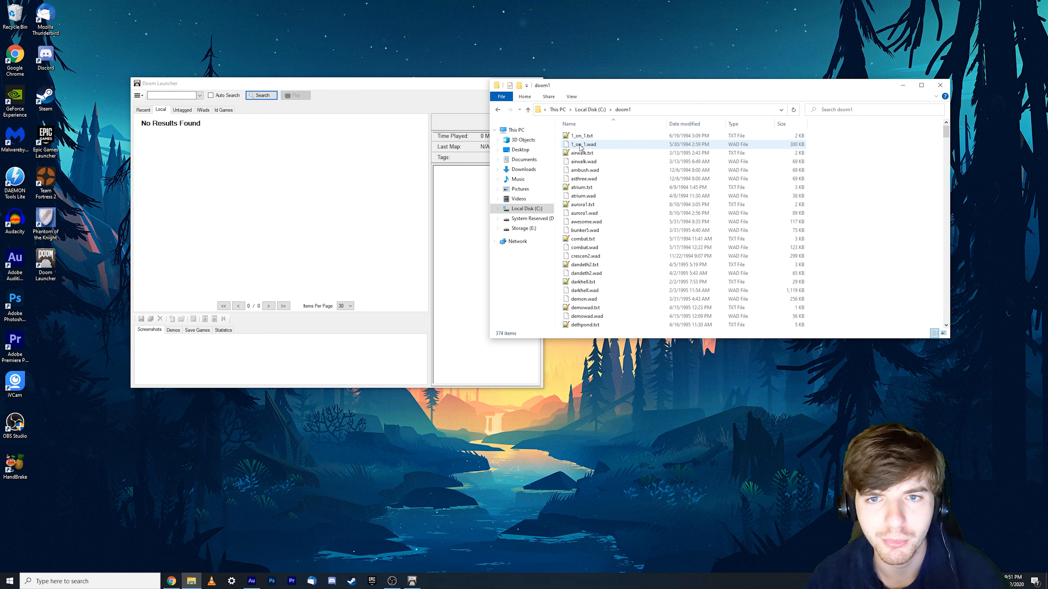
{"action": "left_click_drag", "start_coordinate": [583, 145], "coordinate": [231, 194]}
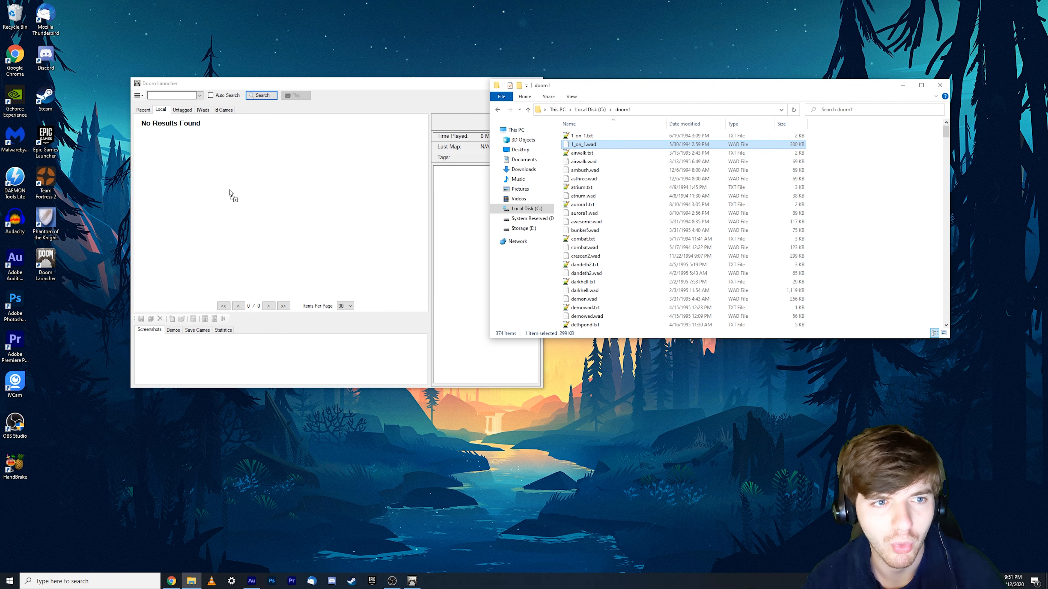
{"action": "right_click", "coordinate": [316, 180]}
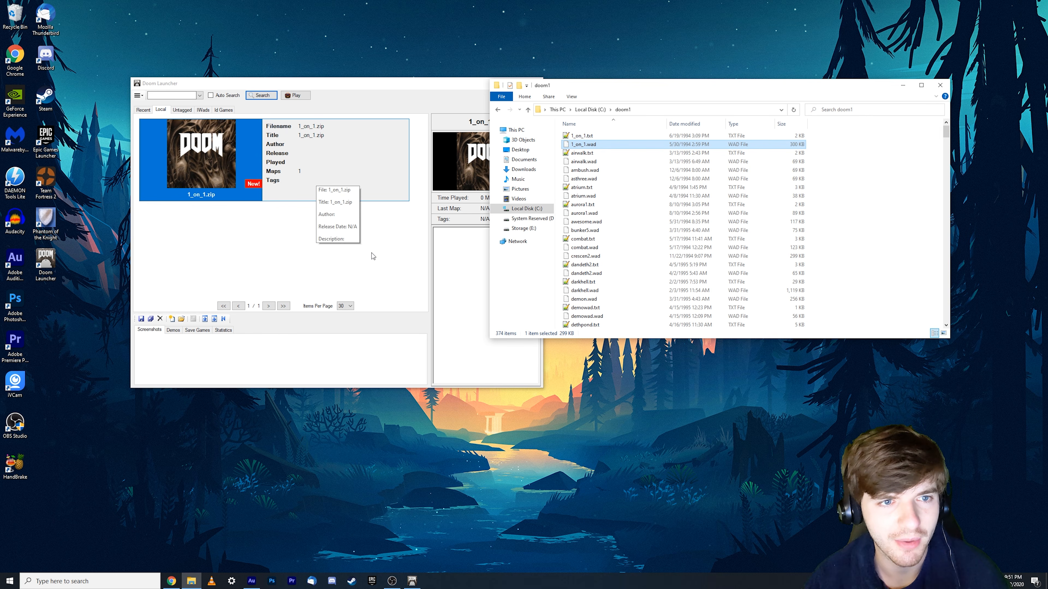
{"action": "left_click", "coordinate": [370, 255]}
Open the launch options for 1_on_1.zip and choose DOOM as the IWAD
{"action": "double_click", "coordinate": [233, 162]}
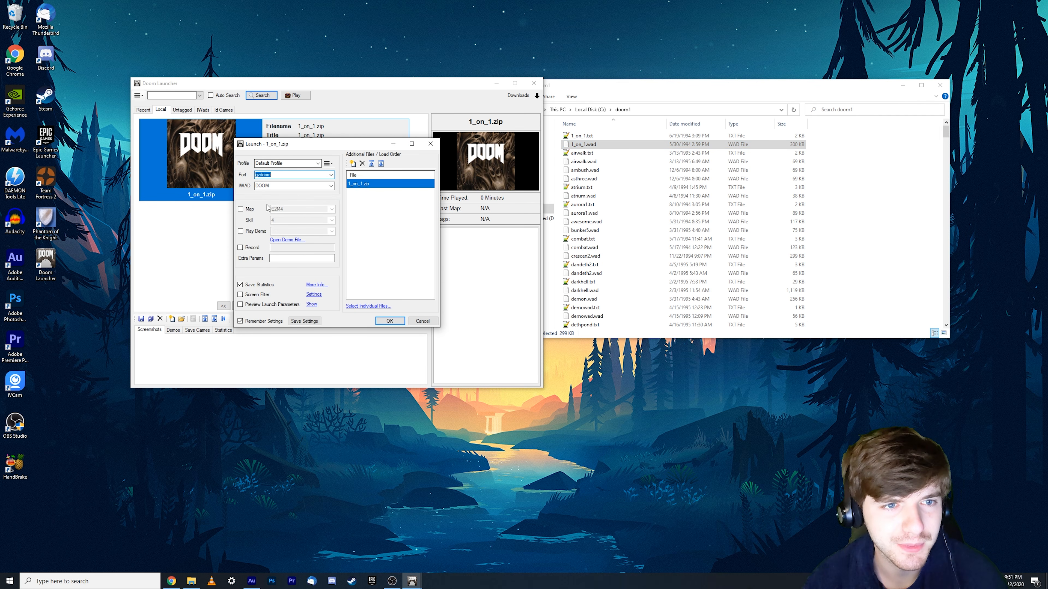
{"action": "left_click", "coordinate": [331, 186]}
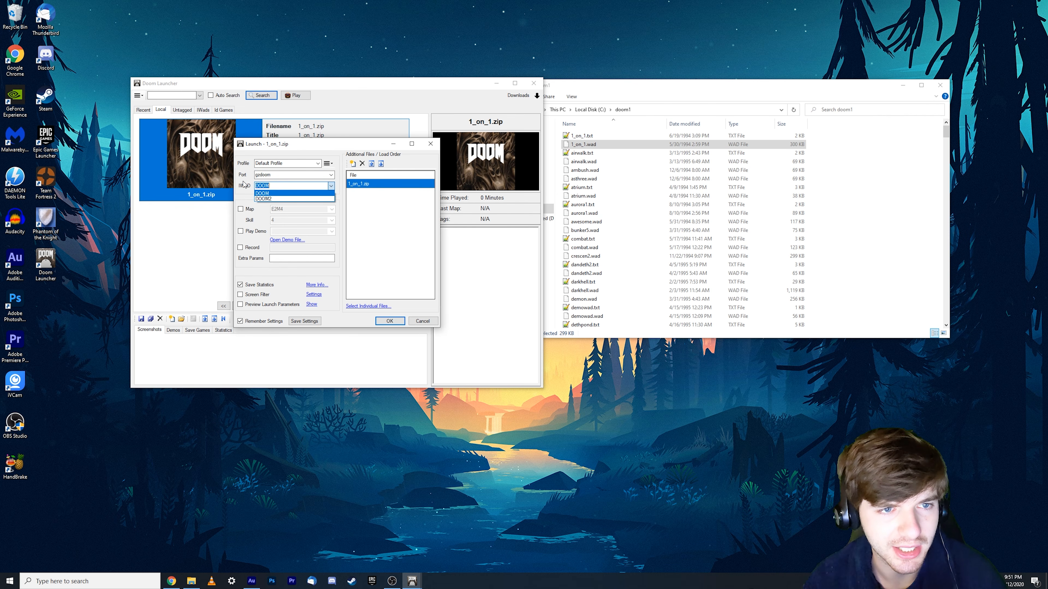
{"action": "left_click", "coordinate": [269, 193]}
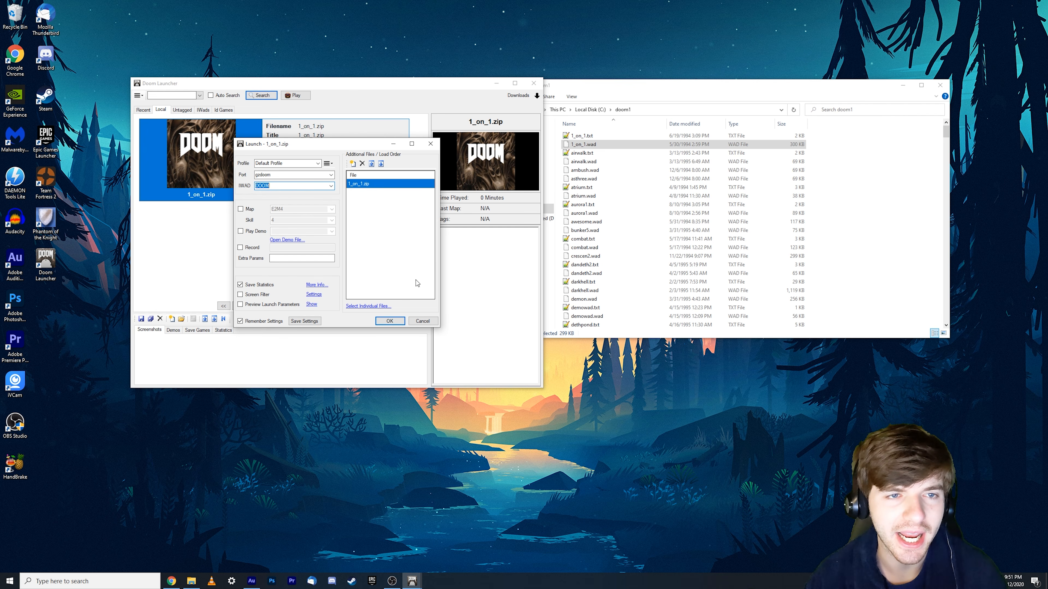
Switch to File Explorer, open 1_on_1.txt, read its play information for the episode and level, and close it
{"action": "left_click", "coordinate": [582, 135]}
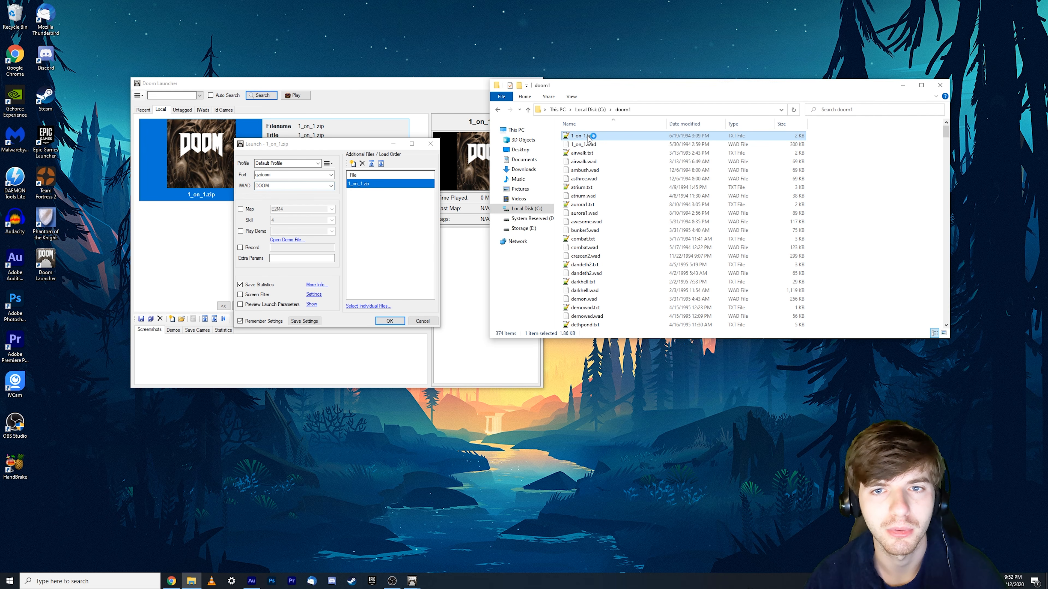
{"action": "left_click_drag", "start_coordinate": [439, 95], "coordinate": [610, 61]}
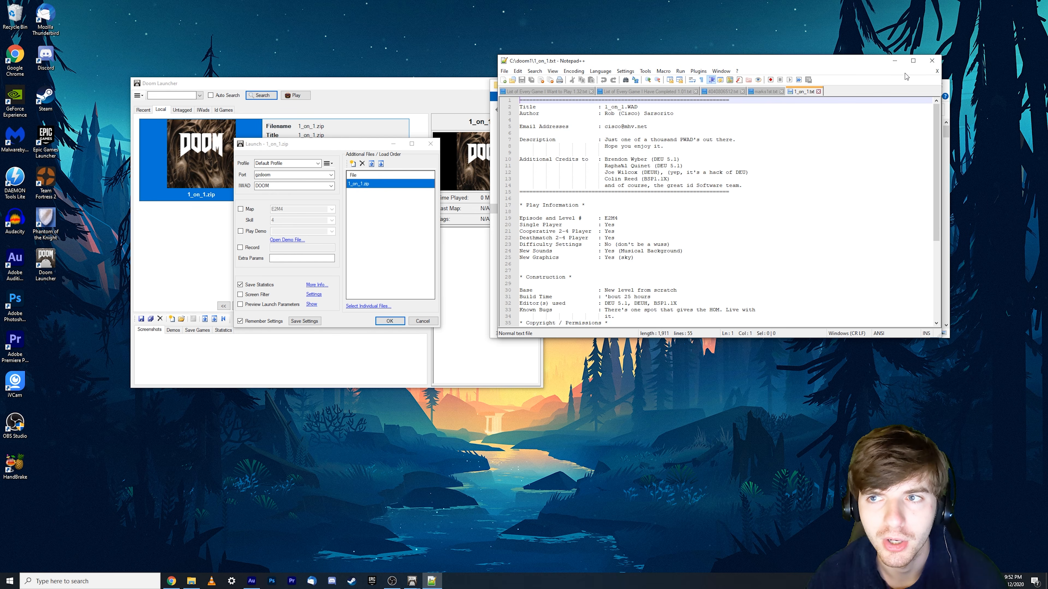
{"action": "left_click", "coordinate": [931, 62]}
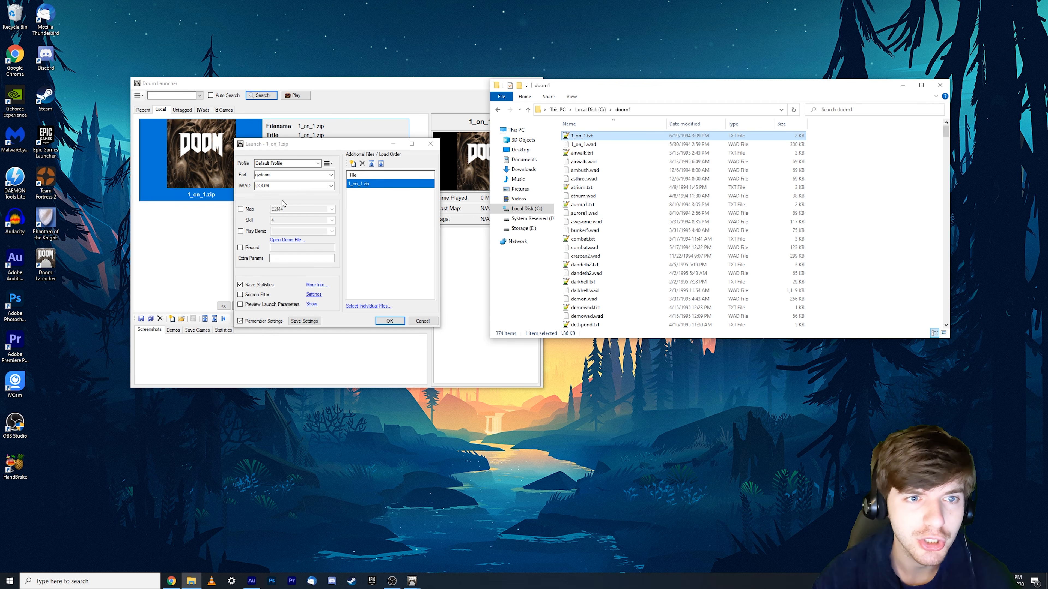
Enable the starting map option with E2M4 at skill 4 for 1_on_1.zip and launch the game
{"action": "left_click", "coordinate": [240, 209]}
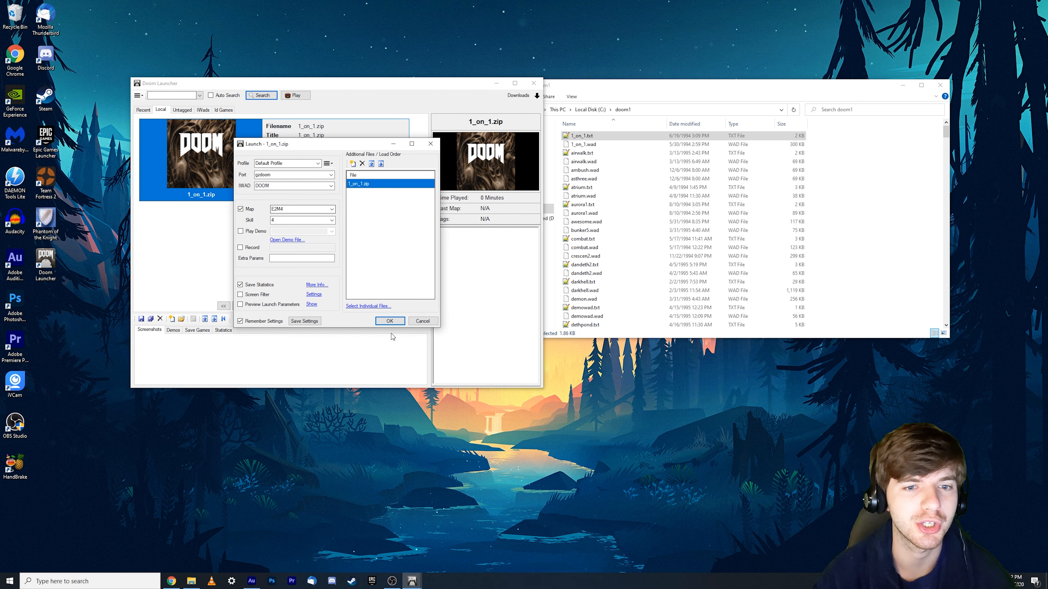
{"action": "left_click", "coordinate": [389, 322]}
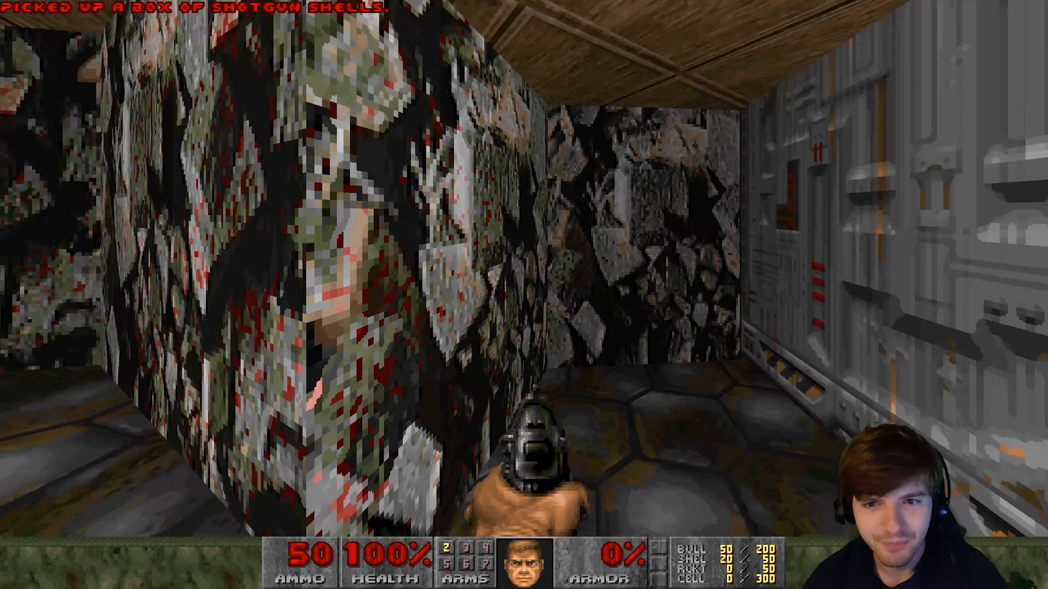
{"action": "key", "text": "w"}
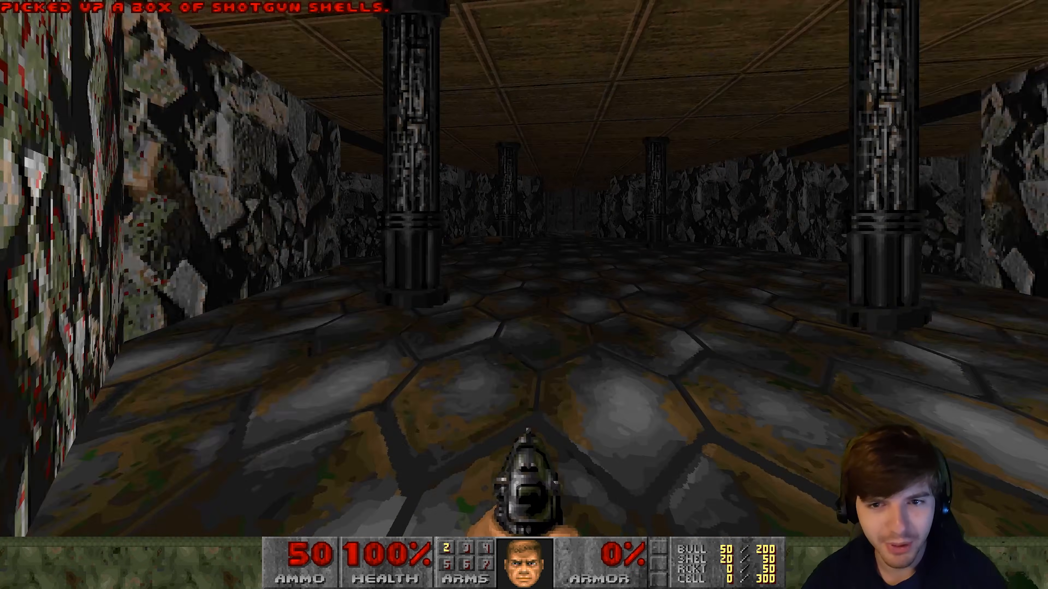
{"action": "key", "text": "w"}
{"action": "key", "text": "1"}
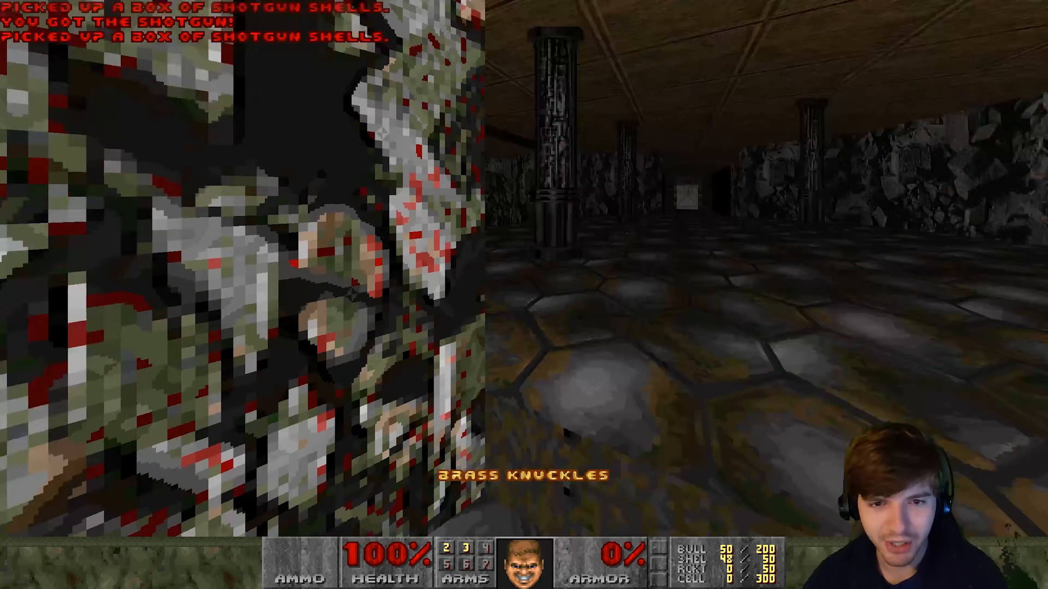
{"action": "key", "text": "2"}
{"action": "key", "text": "w"}
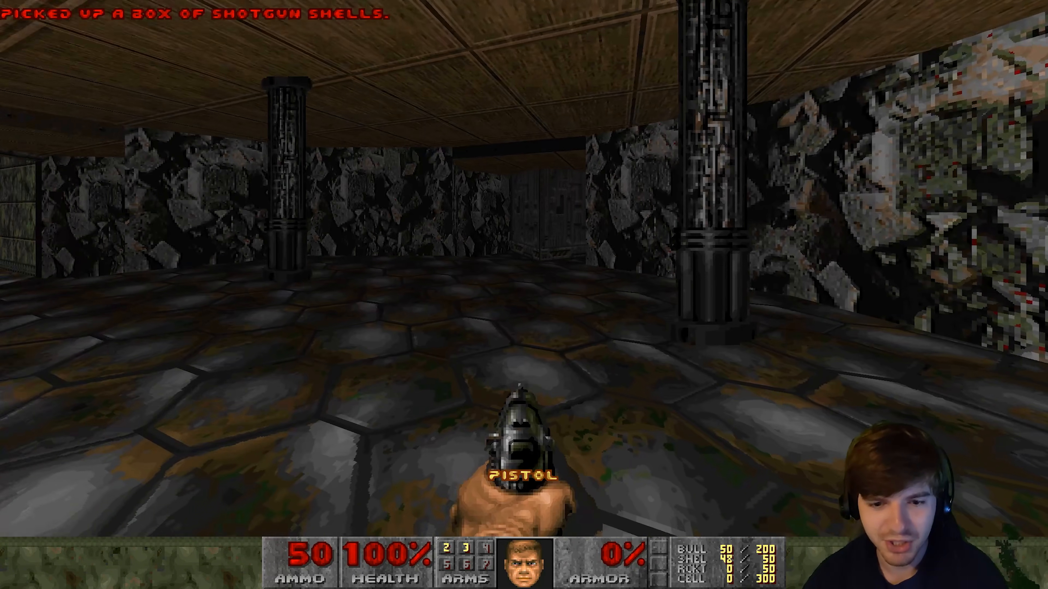
{"action": "key", "text": "3"}
{"action": "key", "text": "w"}
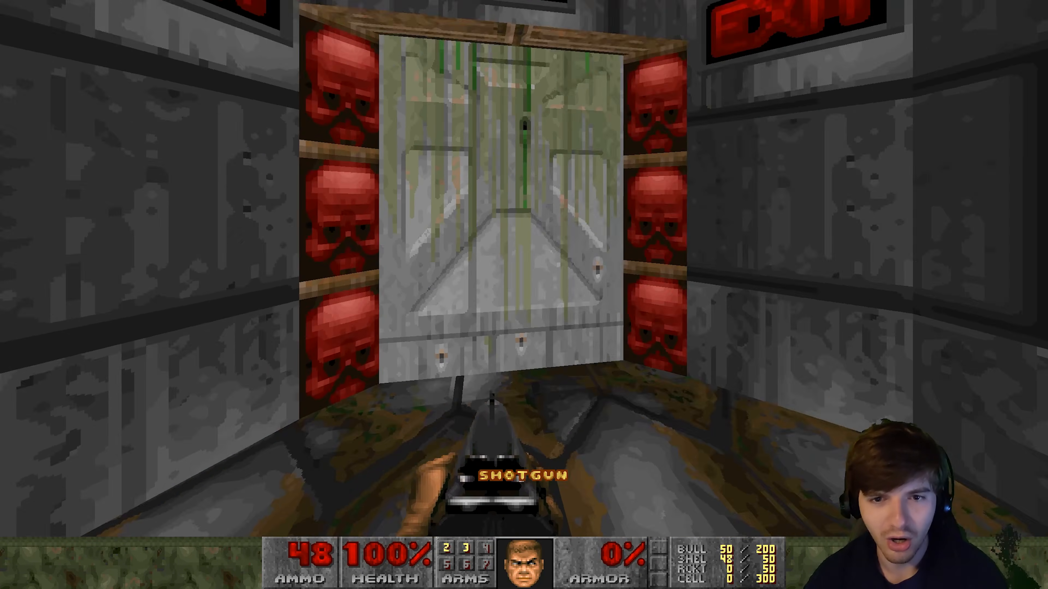
{"action": "key", "text": "e"}
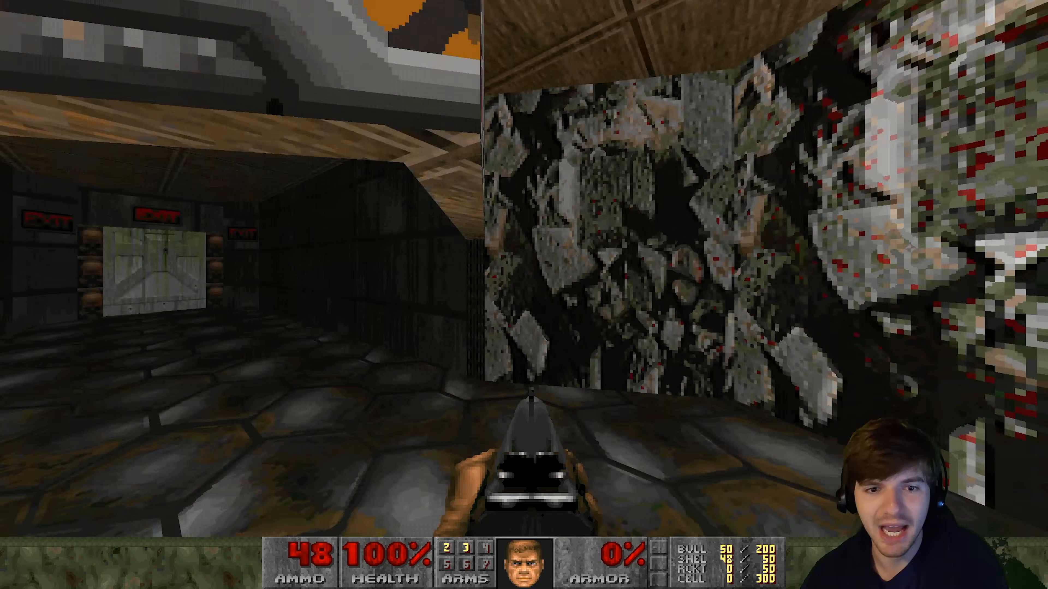
{"action": "key", "text": "a"}
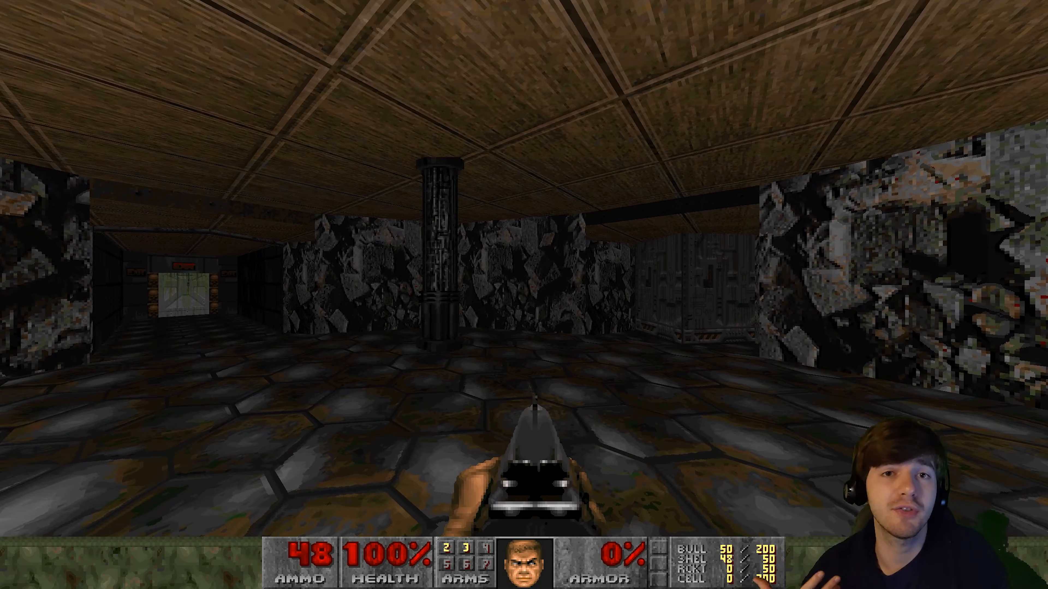
{"action": "key", "text": "w"}
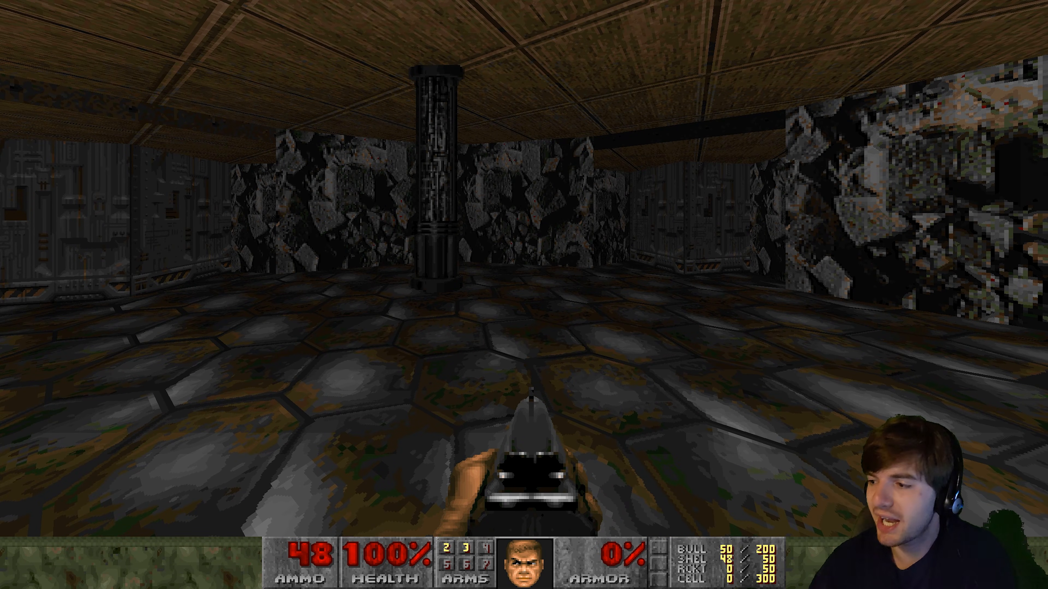
{"action": "key", "text": "w"}
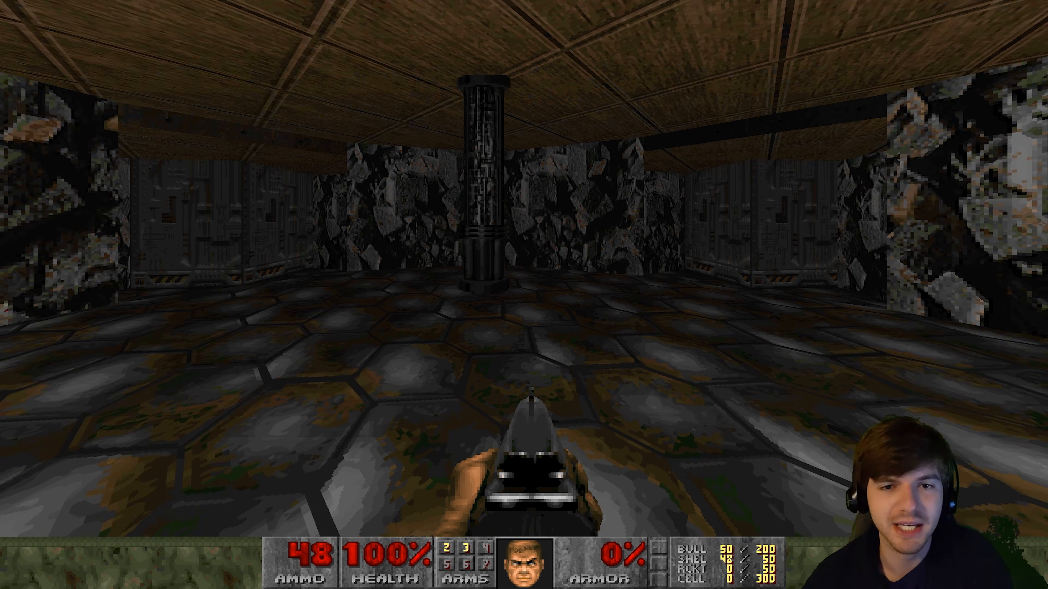
{"action": "key", "text": "w"}
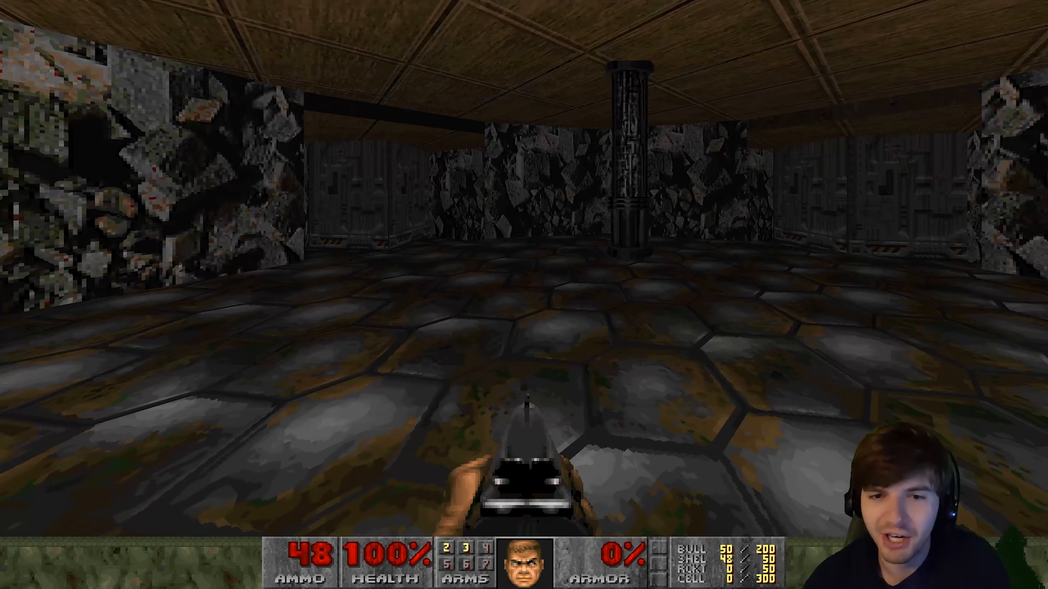
{"action": "key", "text": "w"}
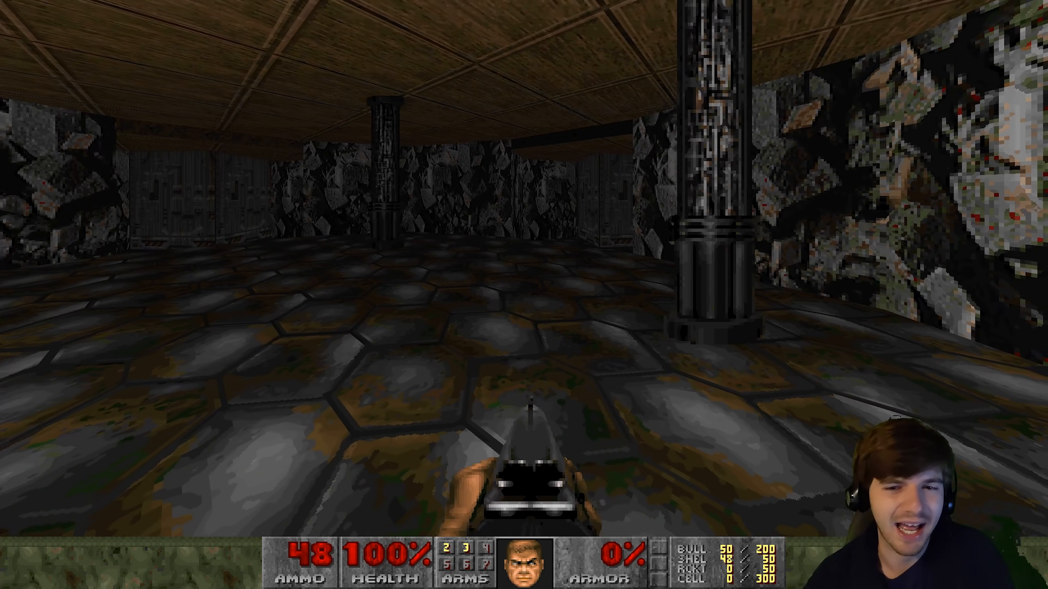
{"action": "key", "text": "a"}
{"action": "key", "text": "s"}
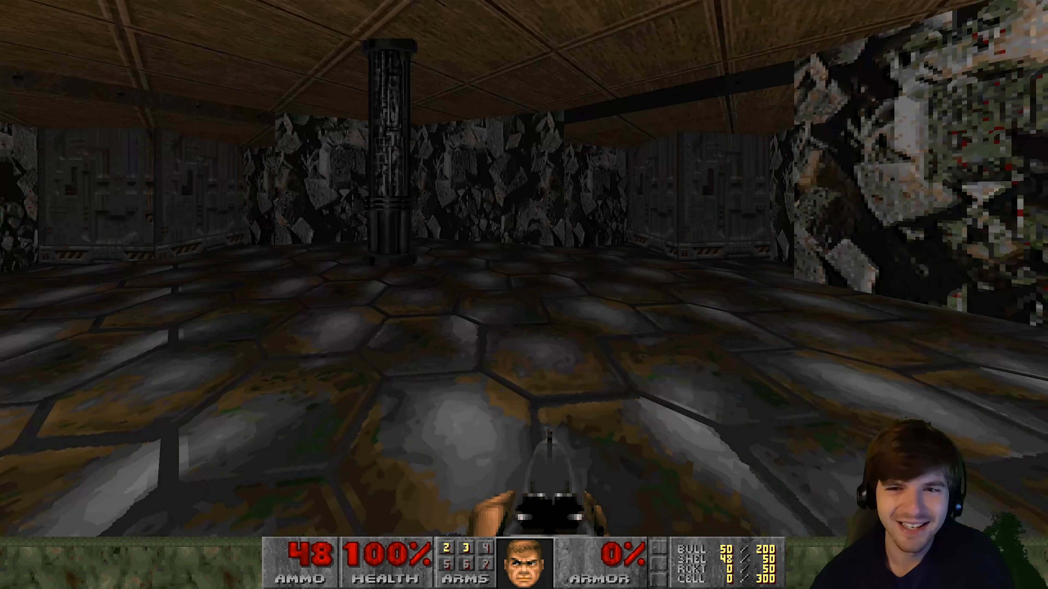
{"action": "key", "text": "w"}
{"action": "key", "text": "d"}
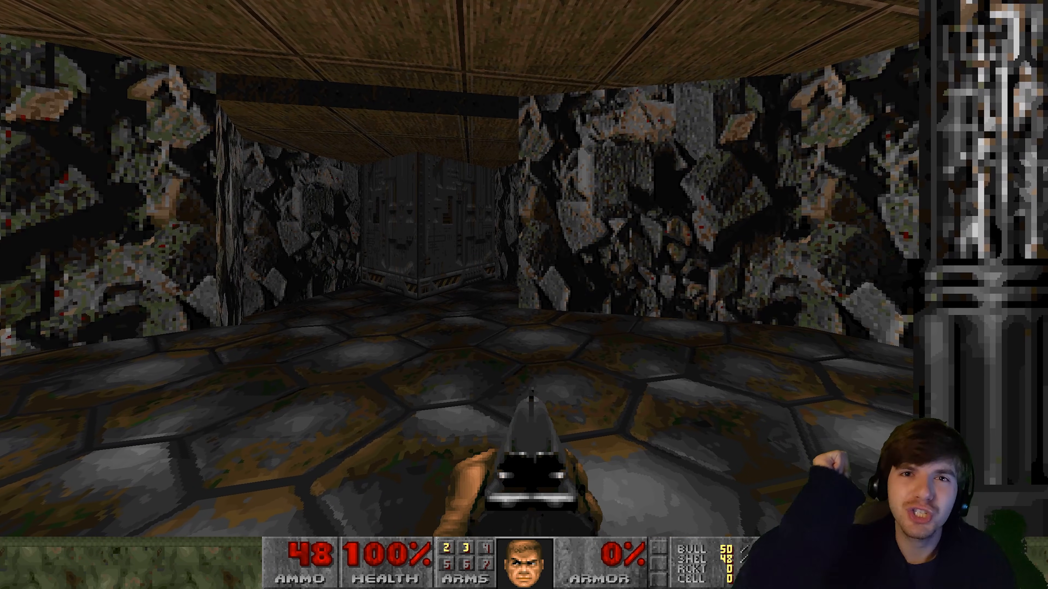
{"action": "key", "text": "a"}
{"action": "key", "text": "s"}
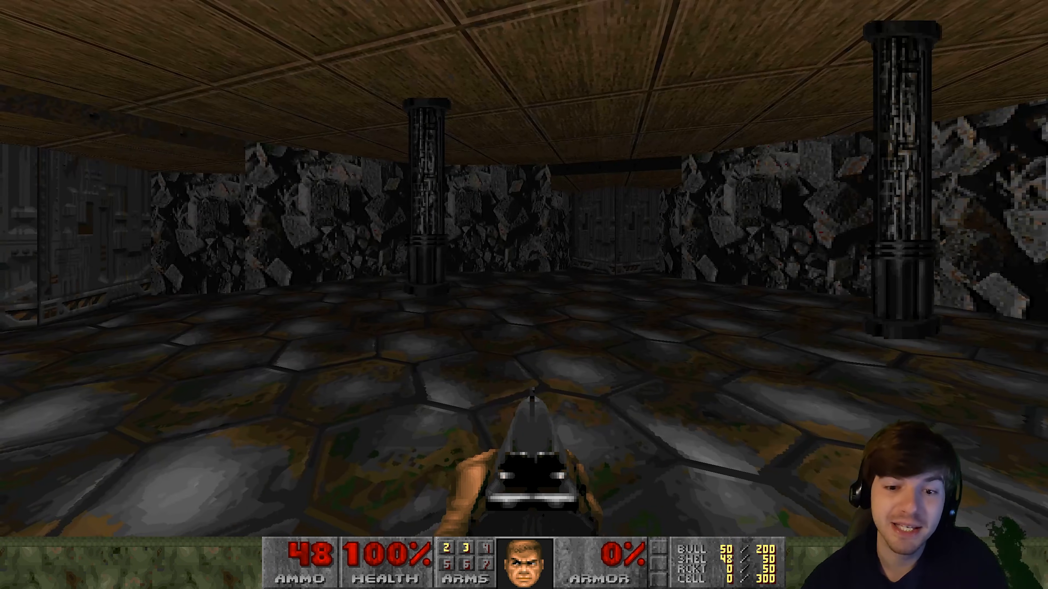
{"action": "key", "text": "w"}
{"action": "key", "text": "d"}
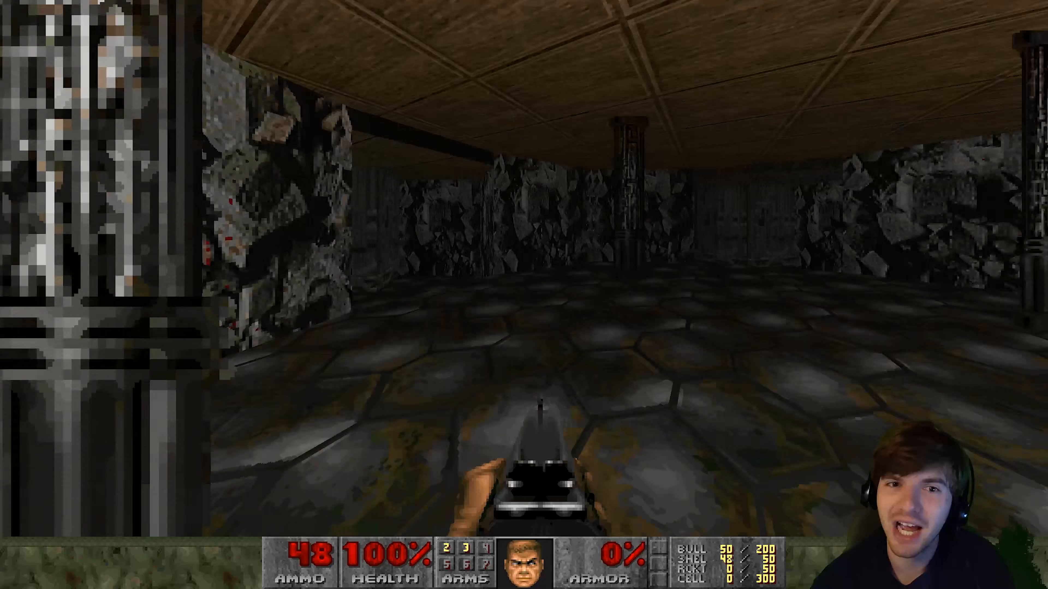